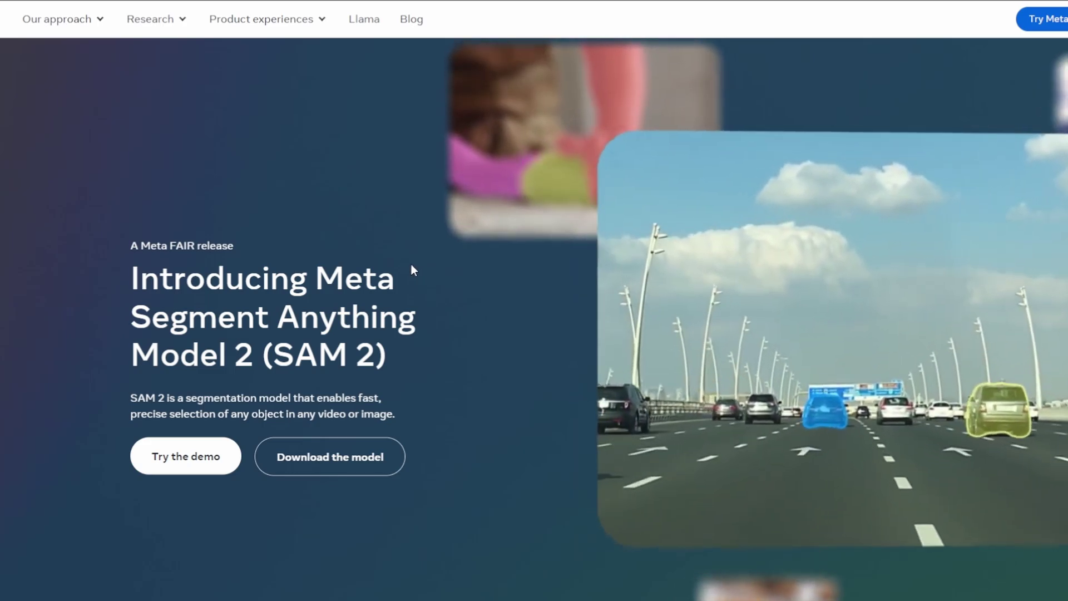
Scroll the SAM 2 page past Key capabilities and Try it yourself to the Our approach heading
scroll(411, 265, down, 10)
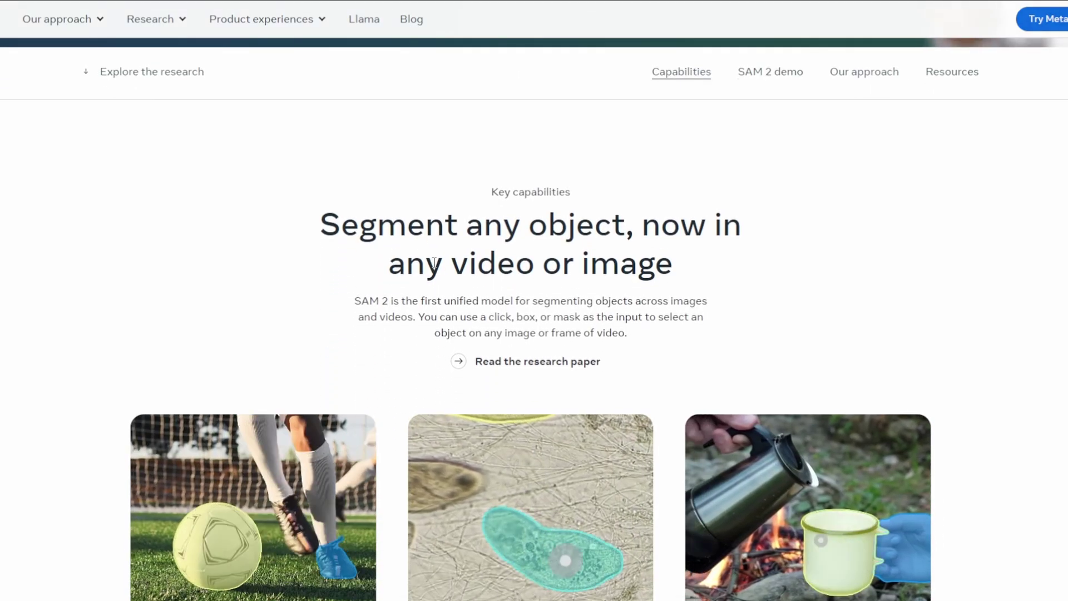
scroll(460, 266, down, 5)
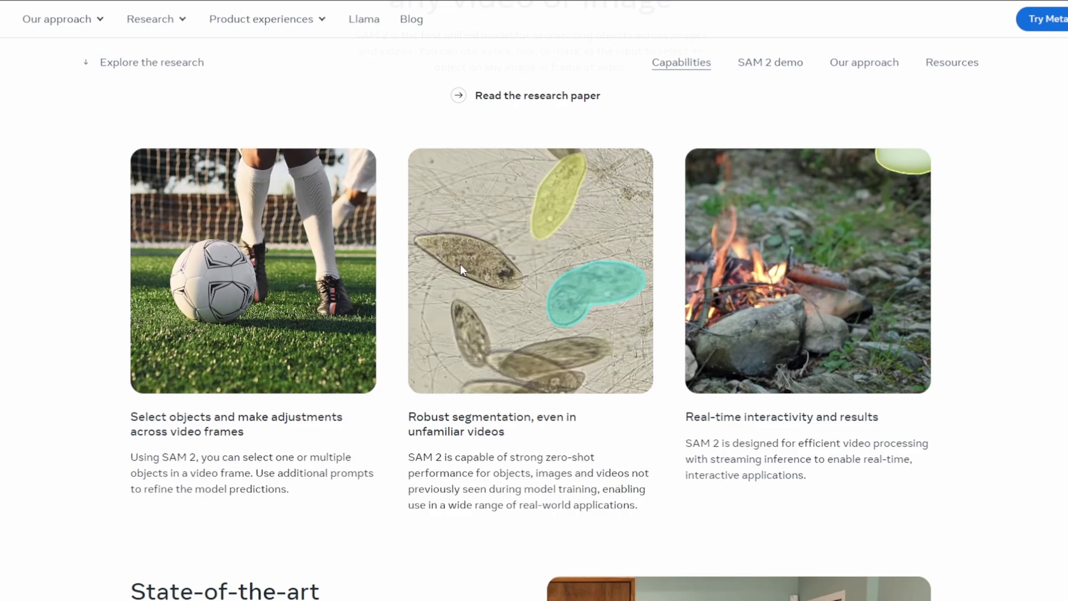
scroll(473, 408, down, 7)
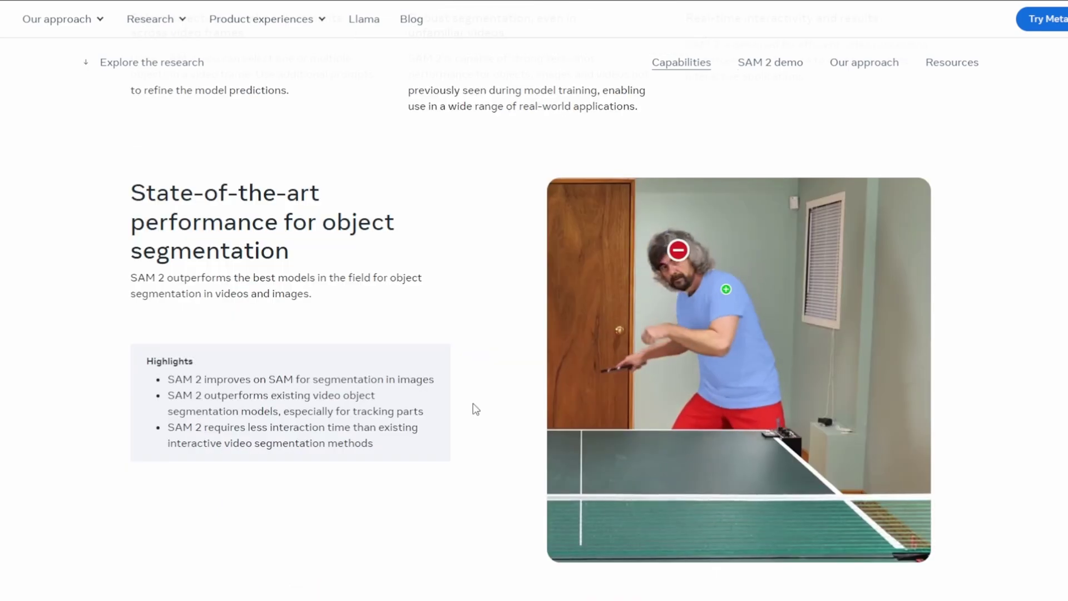
scroll(474, 404, down, 4)
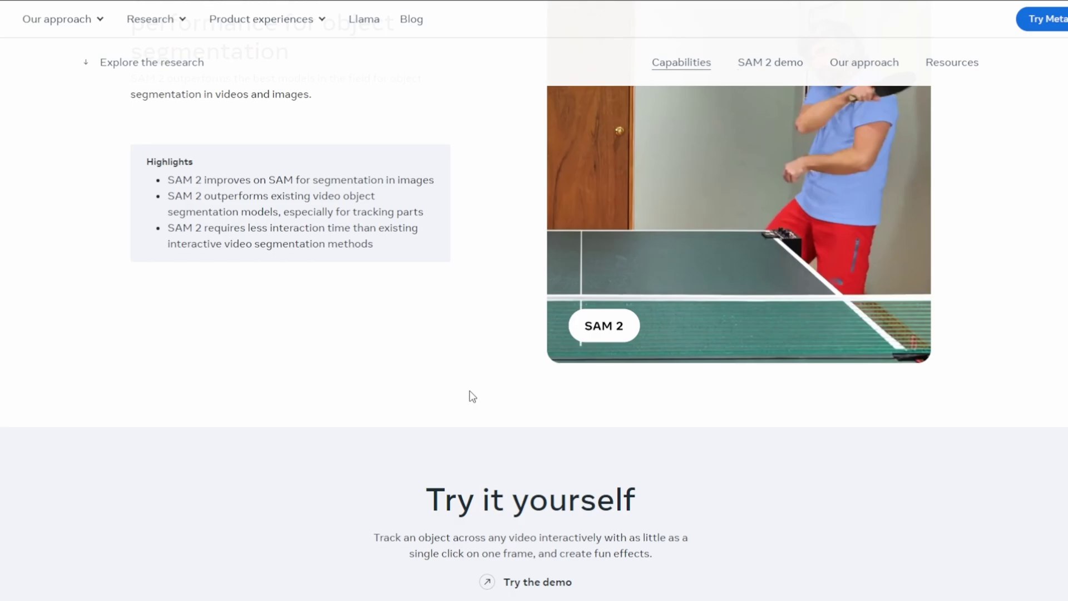
scroll(472, 396, down, 14)
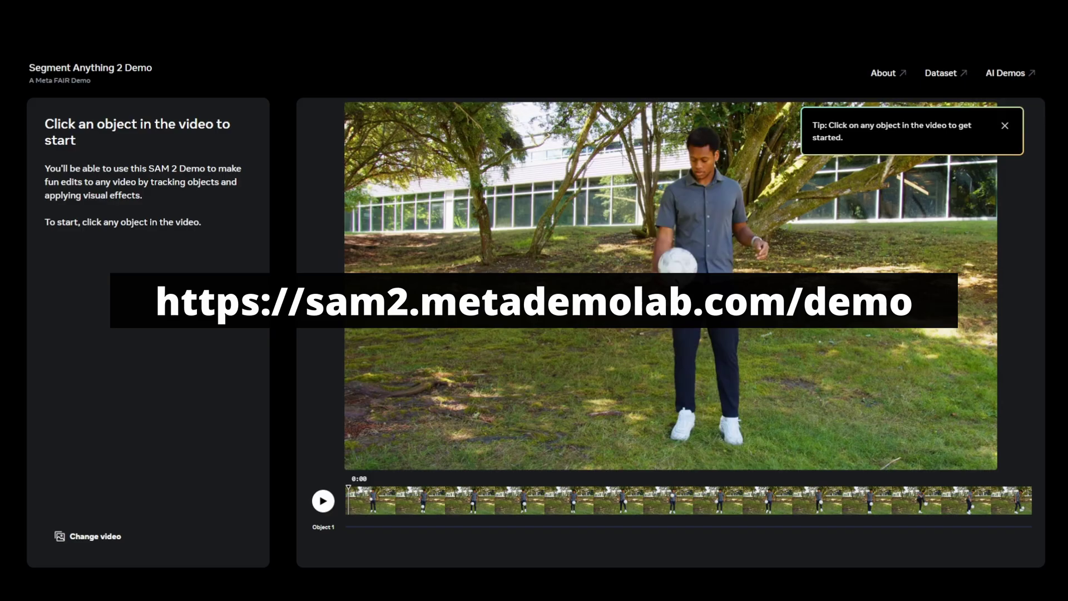
Pause the soccer clip at 0:19 and select the player's shirt as Object 1
click(1004, 125)
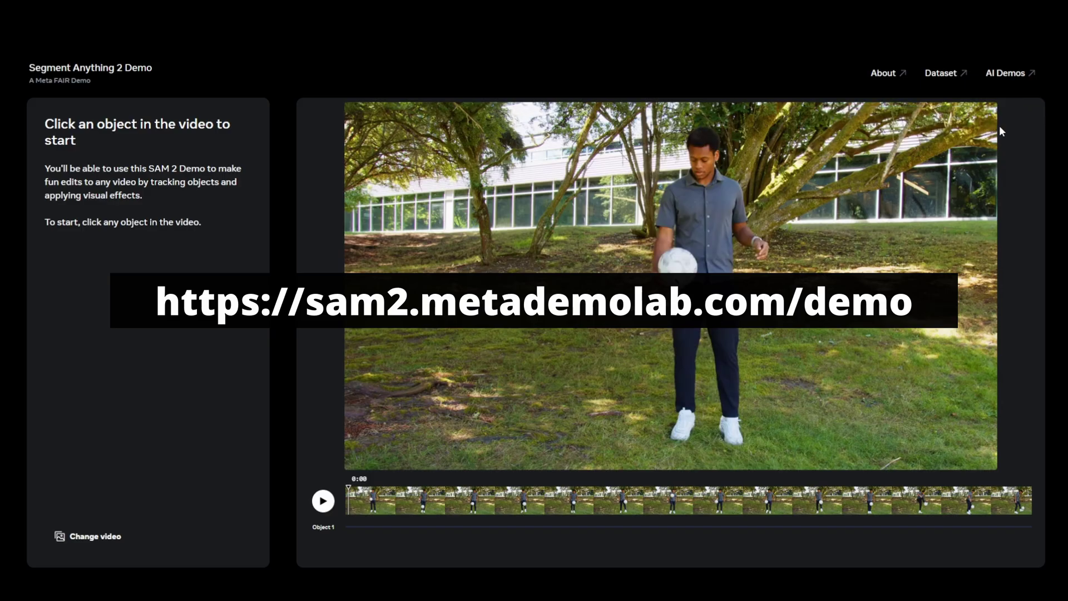
click(323, 501)
click(323, 501)
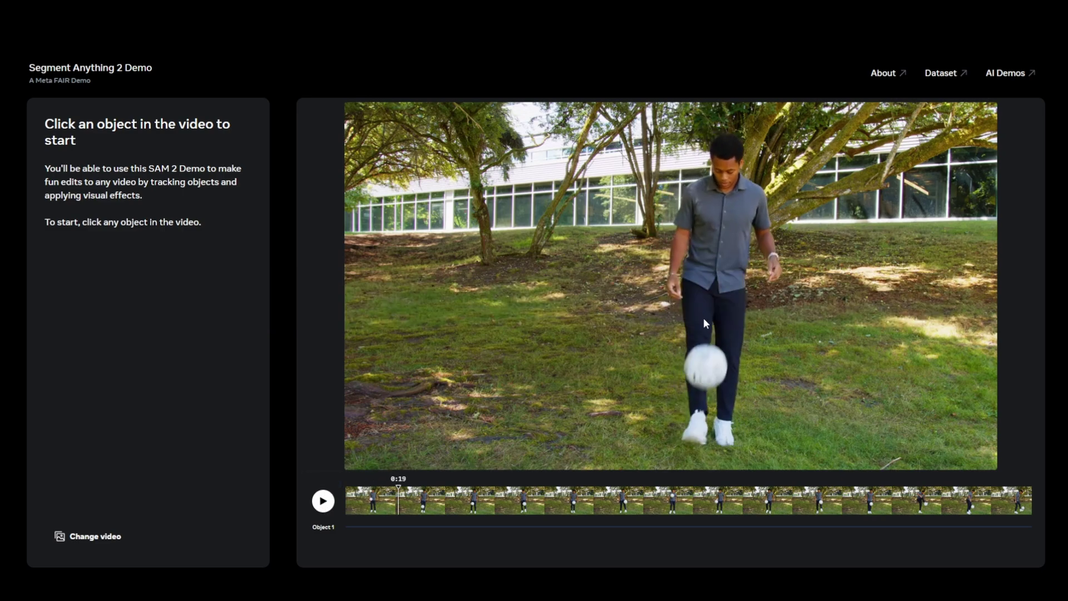
click(727, 253)
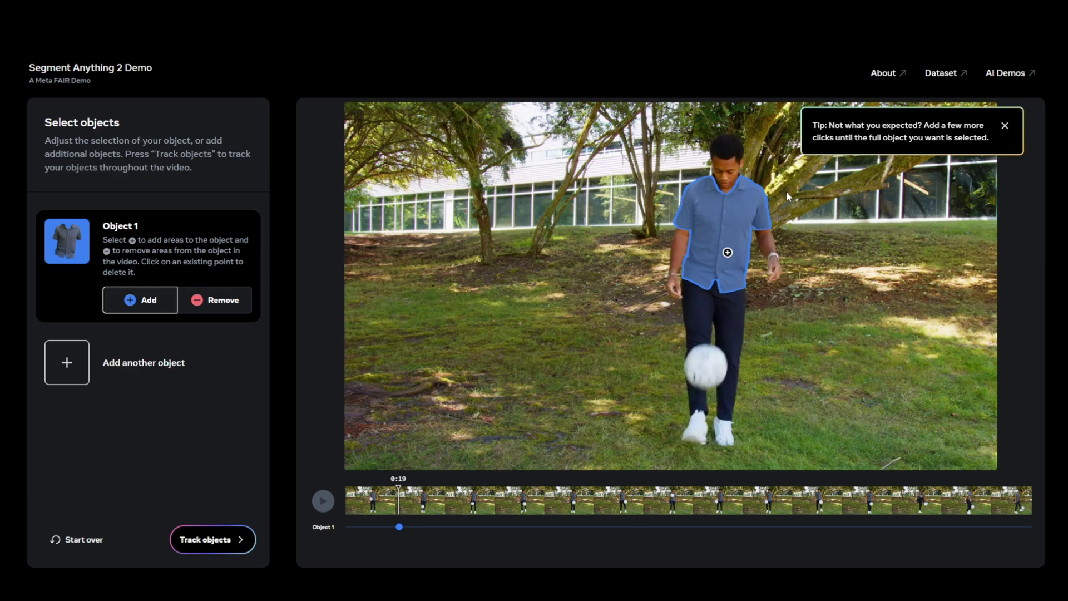
Add the player's head to Object 1 and track him through the whole clip
click(725, 161)
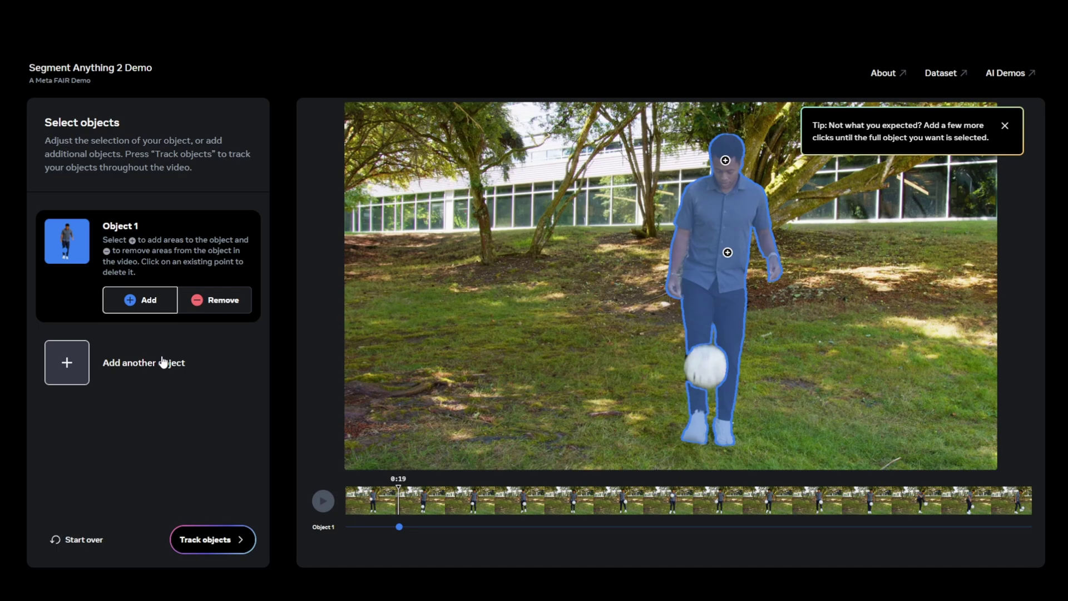
click(202, 542)
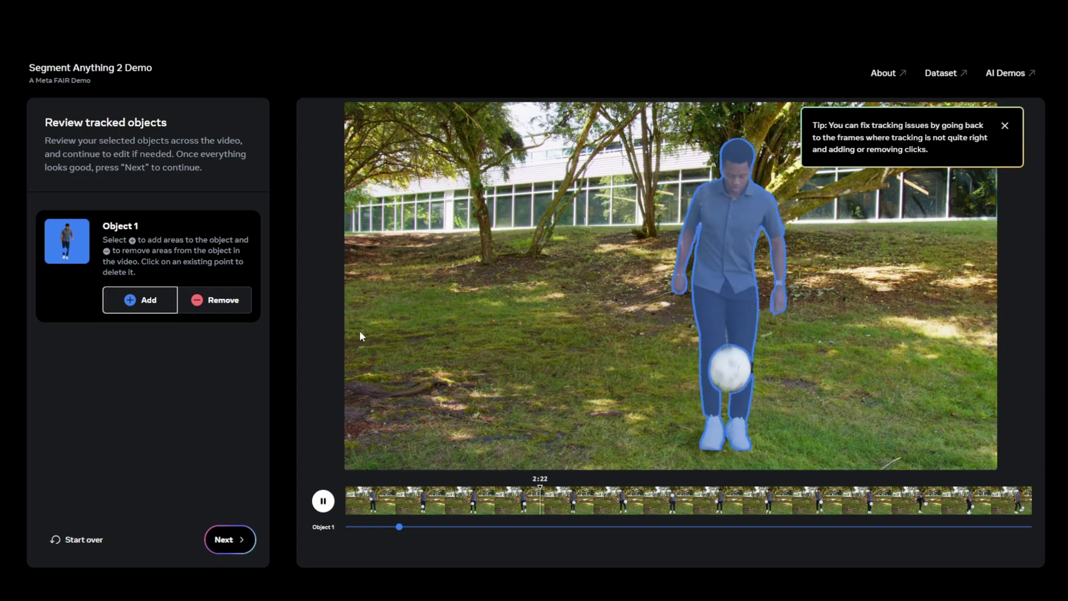
Try background Blur, switch to Desaturate, then test Emoji and settle on Burst for the player
click(229, 541)
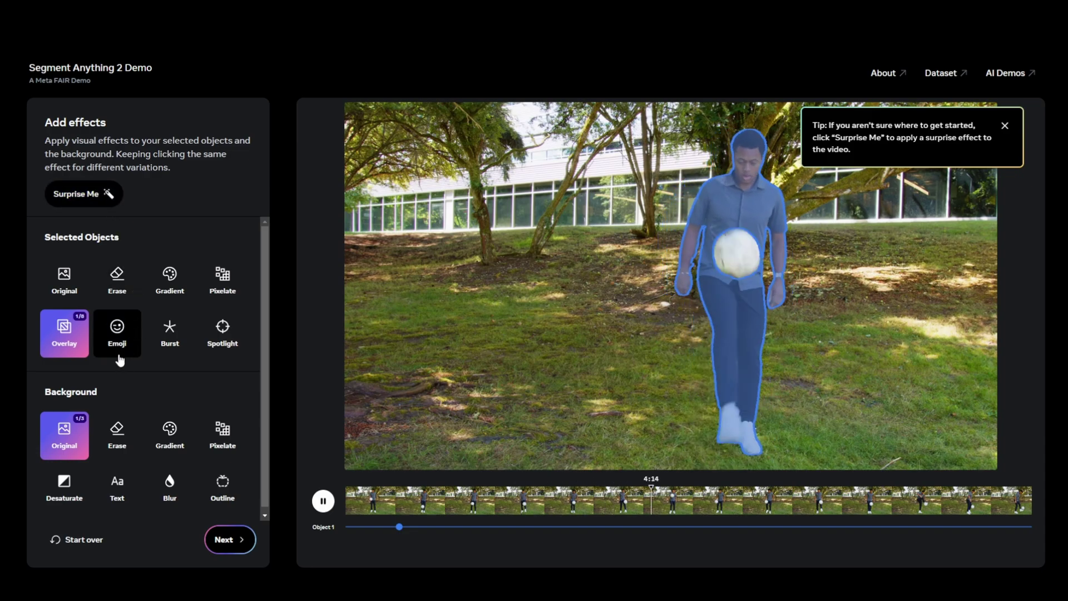
click(170, 487)
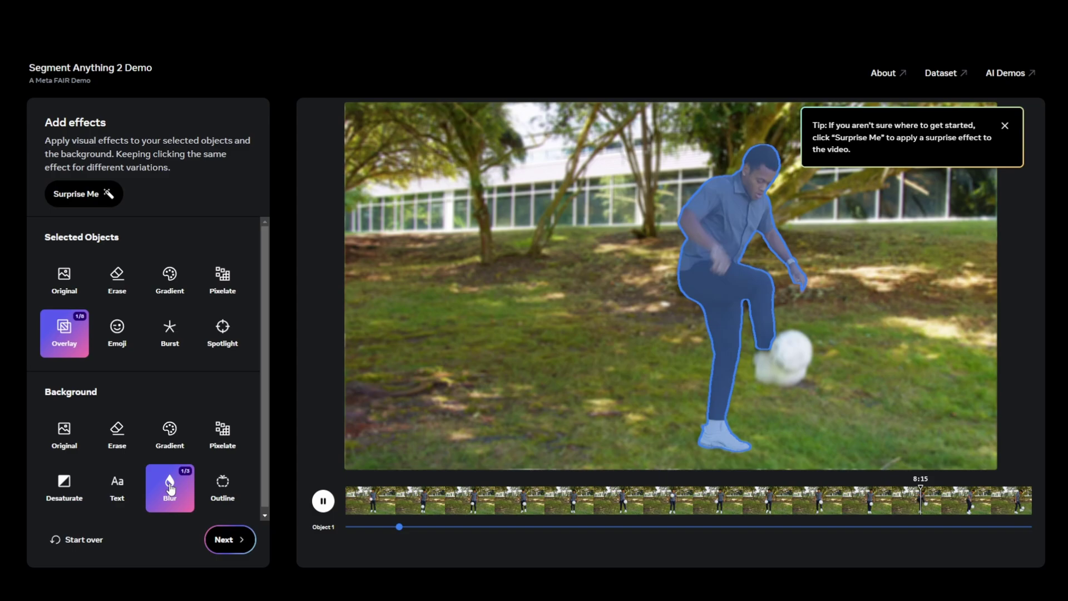
click(169, 488)
click(170, 488)
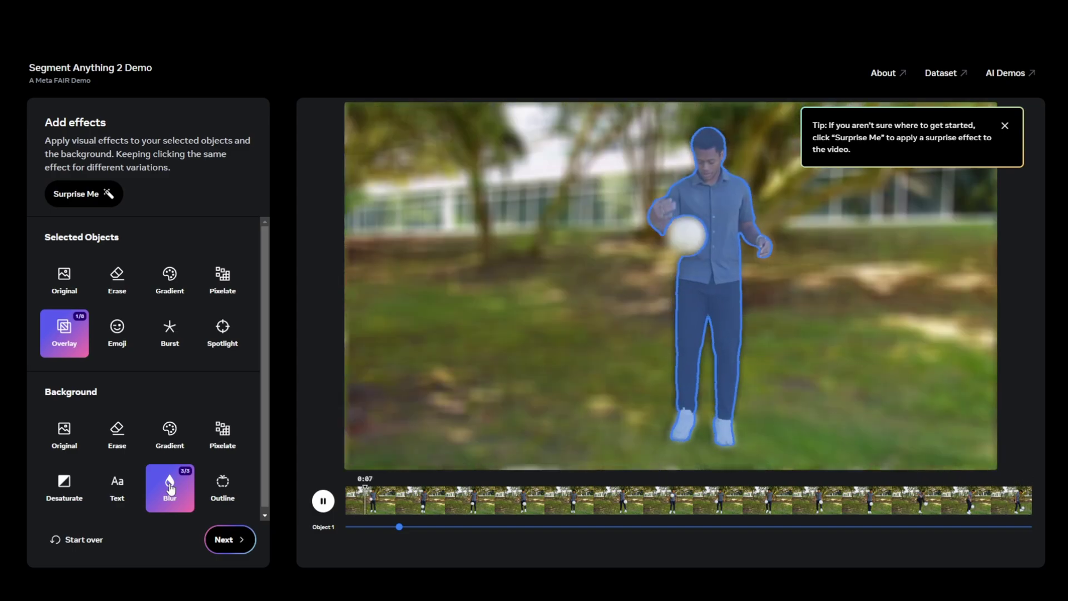
click(1005, 128)
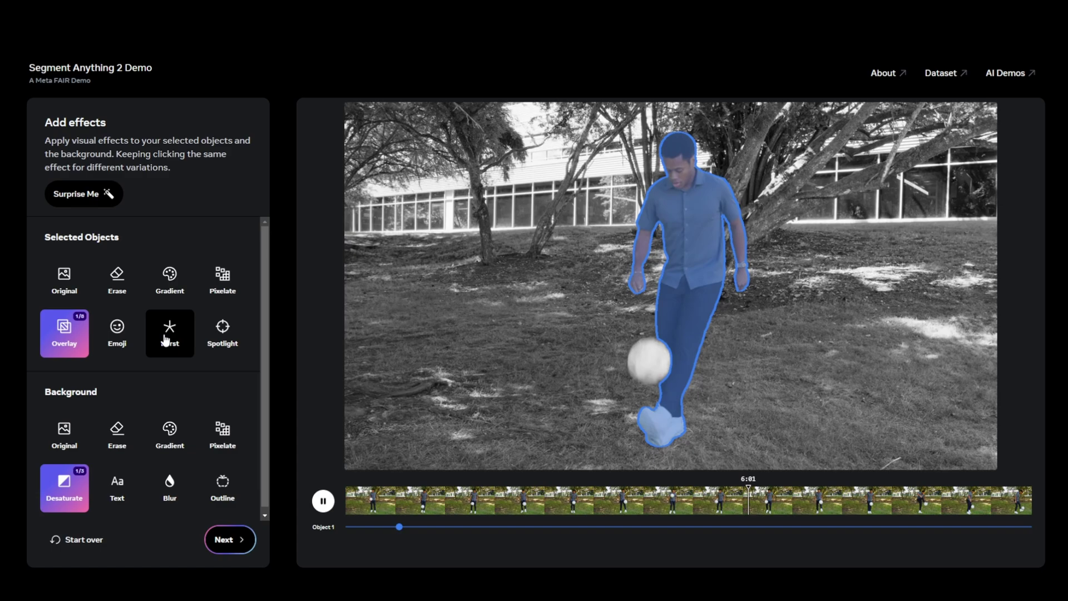
click(117, 334)
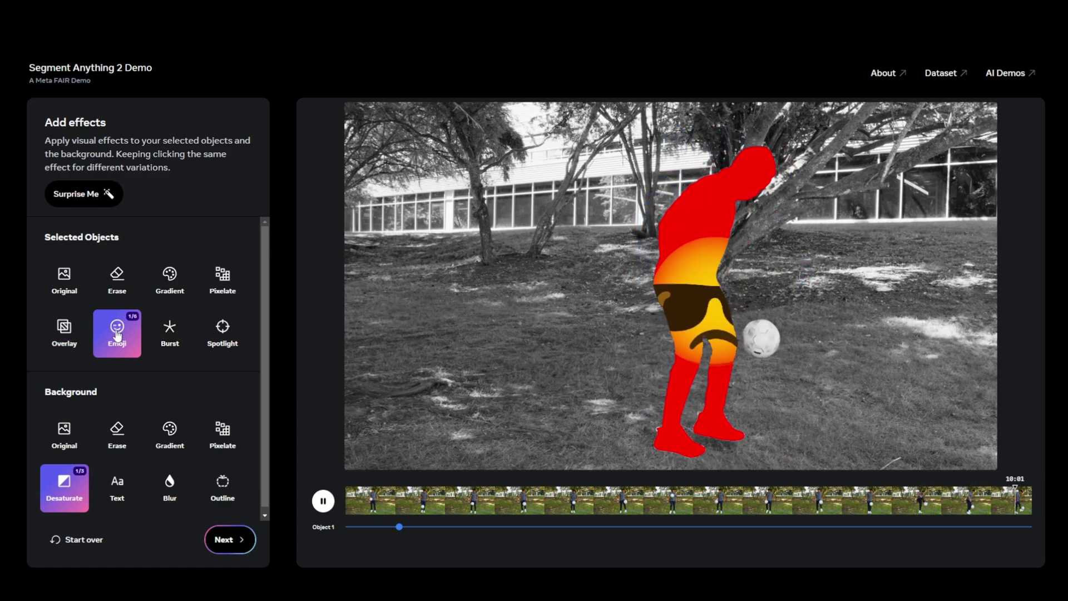
click(174, 339)
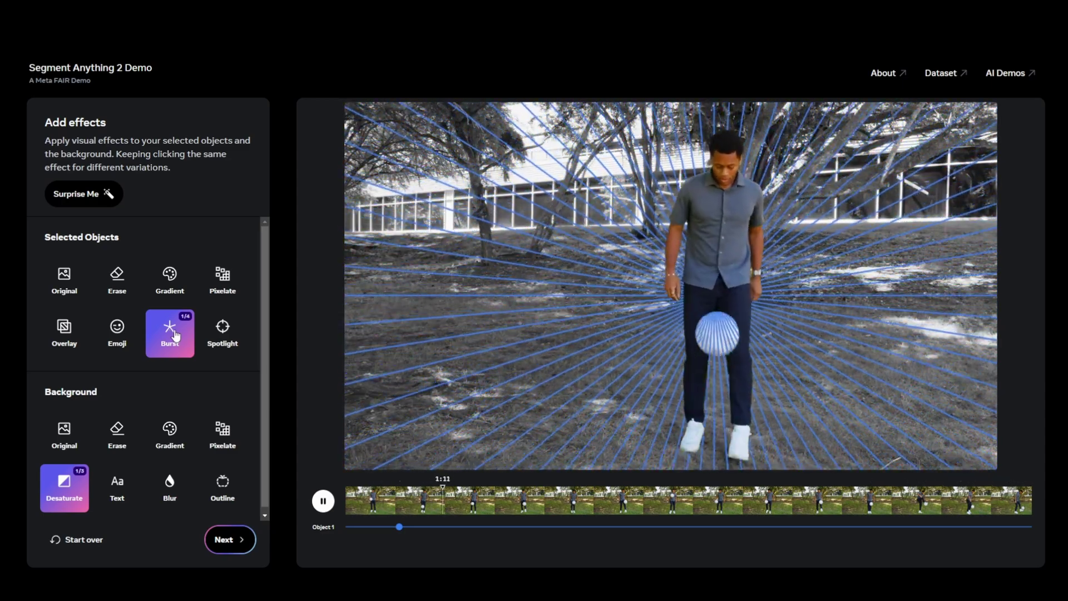
Cycle the player's Spotlight styles and try Gradient and Pixelate backgrounds, ending on a blue ring
click(223, 335)
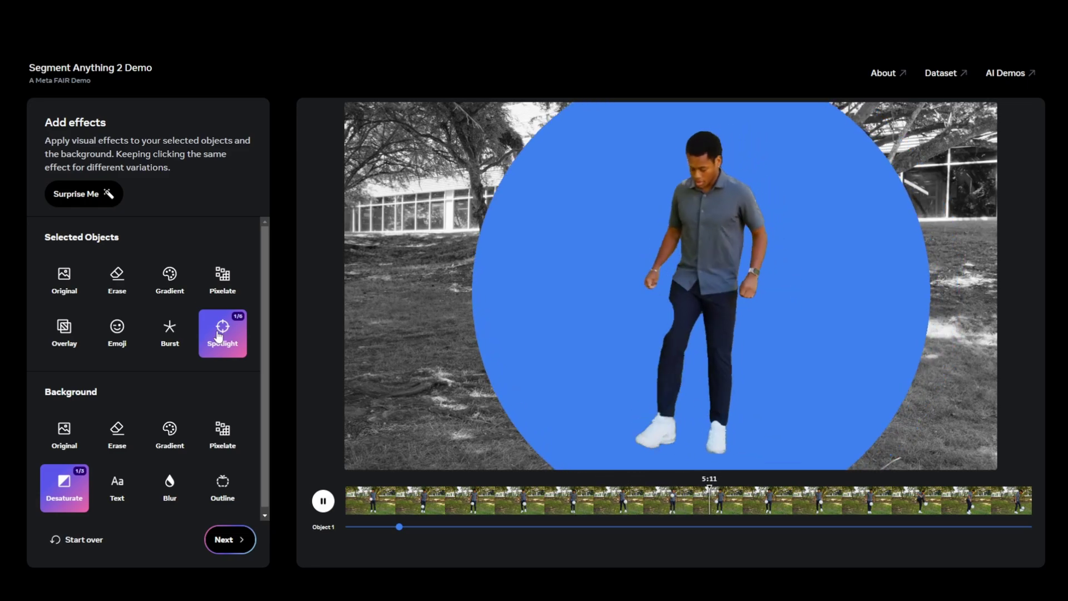
click(176, 433)
click(219, 431)
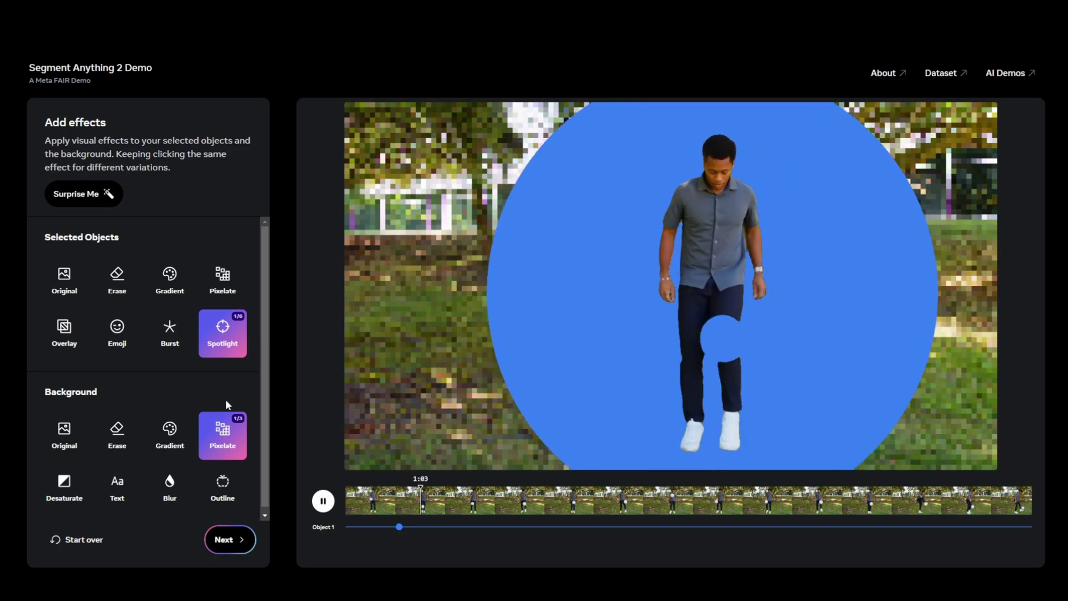
click(223, 341)
click(223, 341)
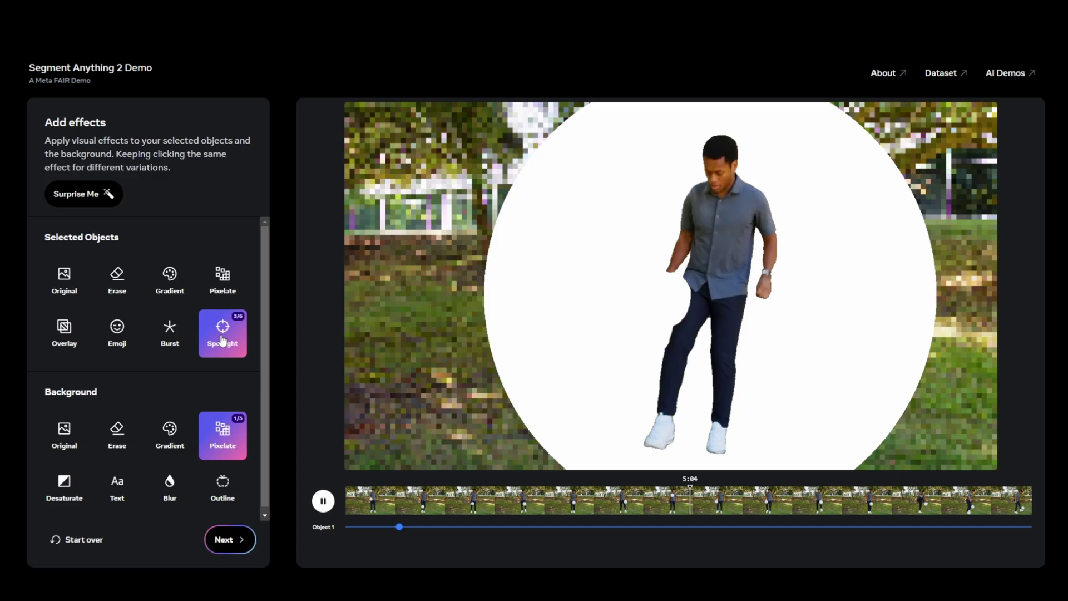
click(222, 340)
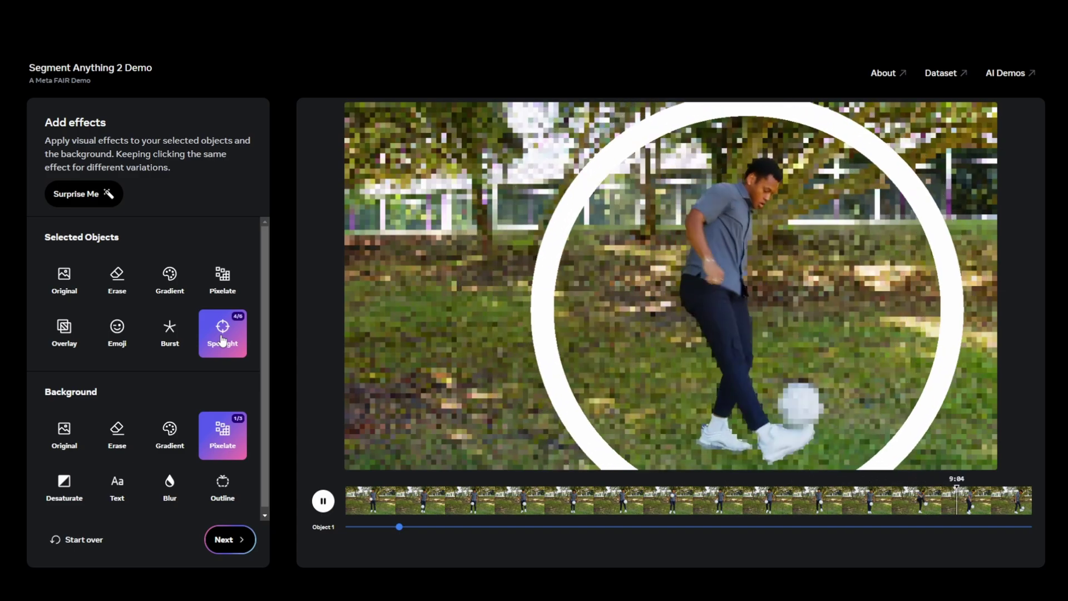
click(223, 341)
click(222, 341)
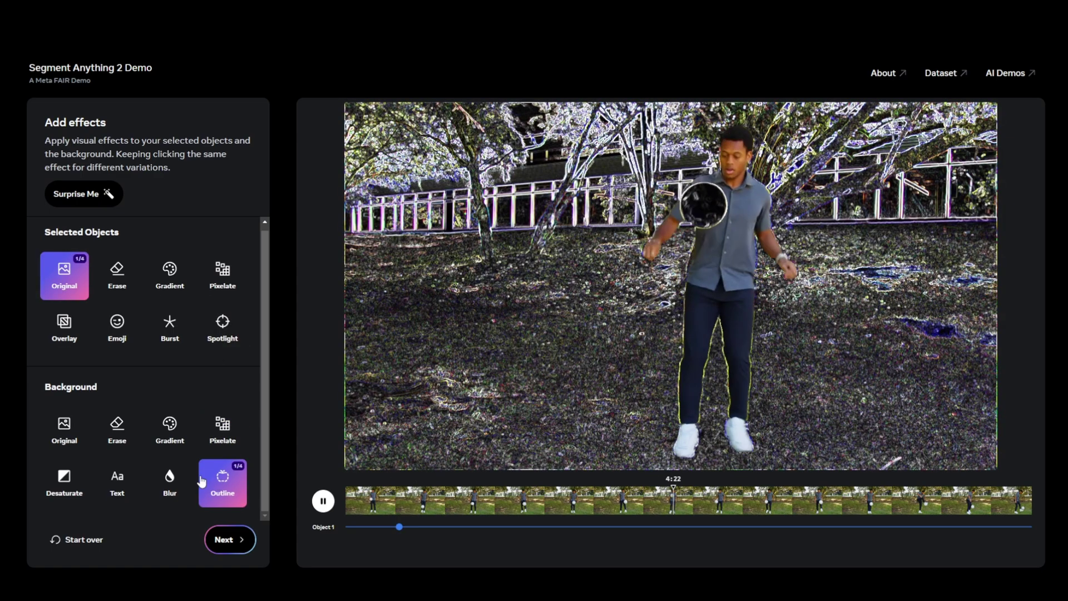
Try Blur and Gradient backgrounds, then settle on large background Text like SEGMENT ANYTHING
click(179, 479)
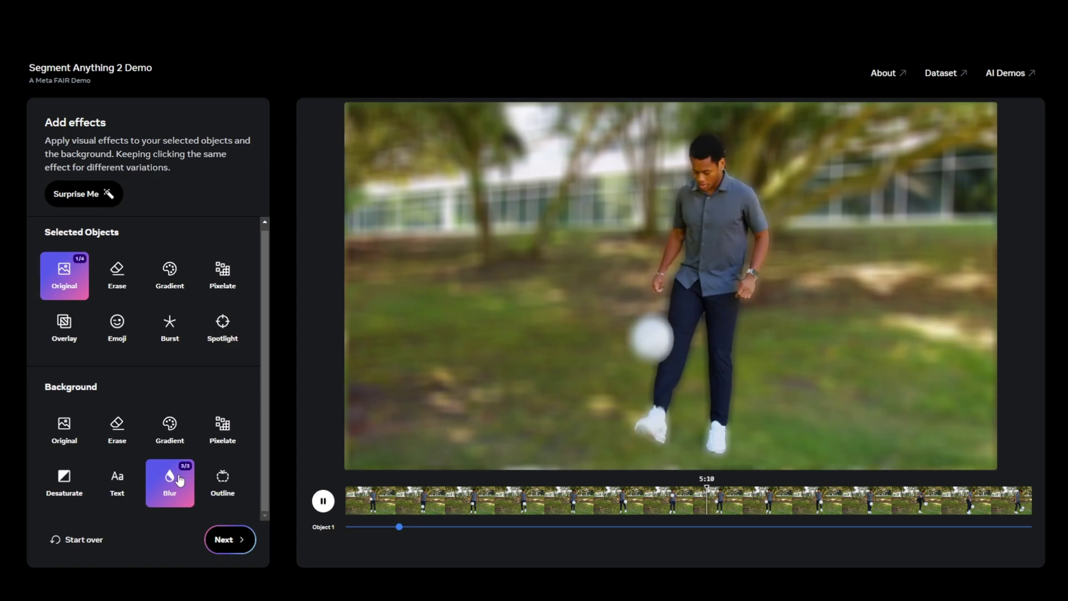
click(171, 440)
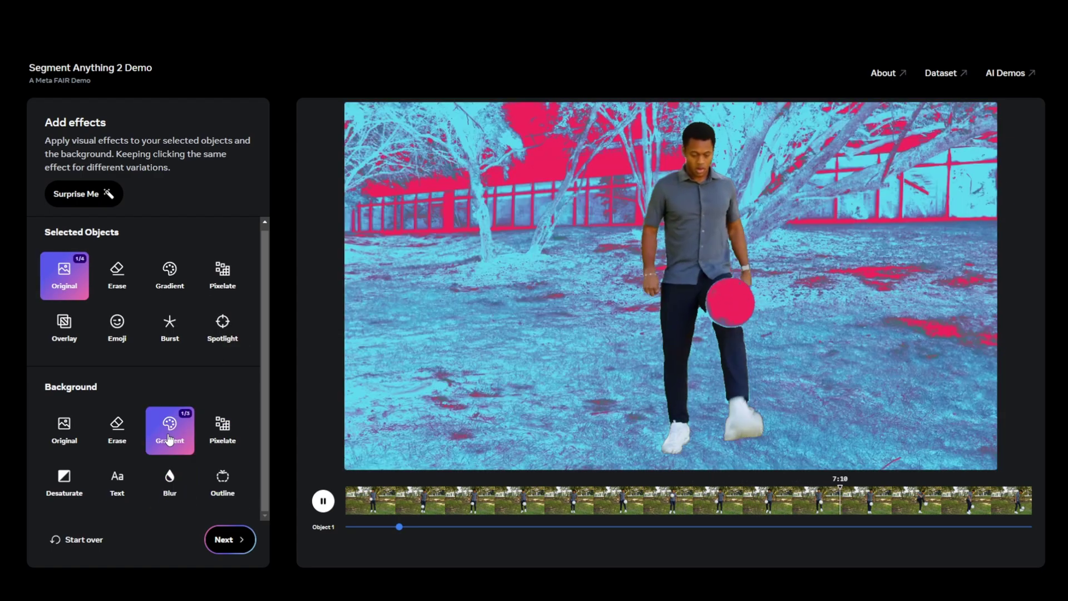
click(116, 478)
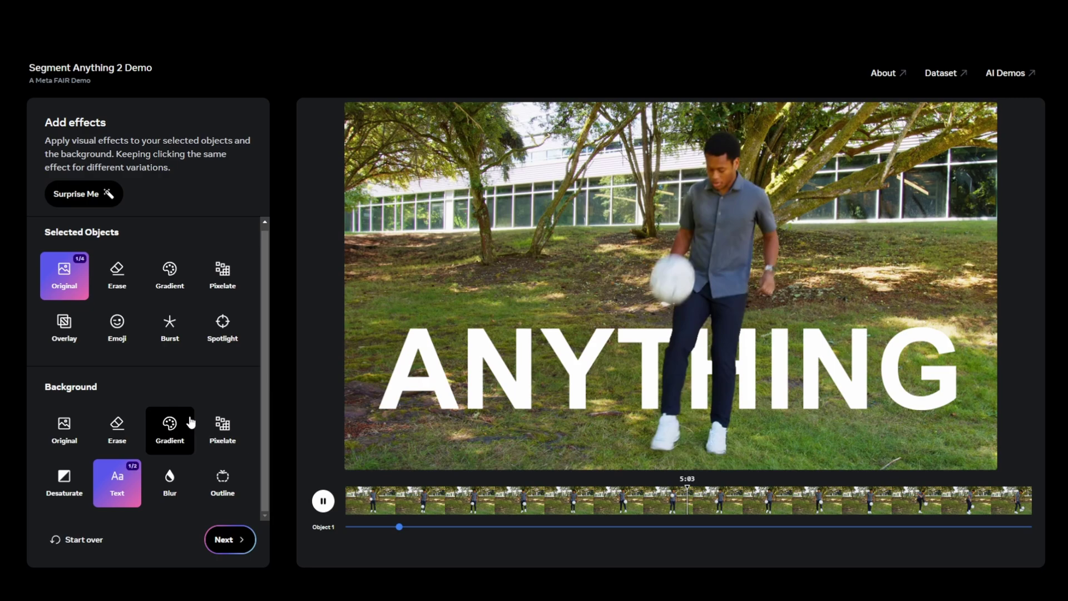
Cycle through the Overlay styles on the player, then restore him with Original
click(78, 331)
click(82, 331)
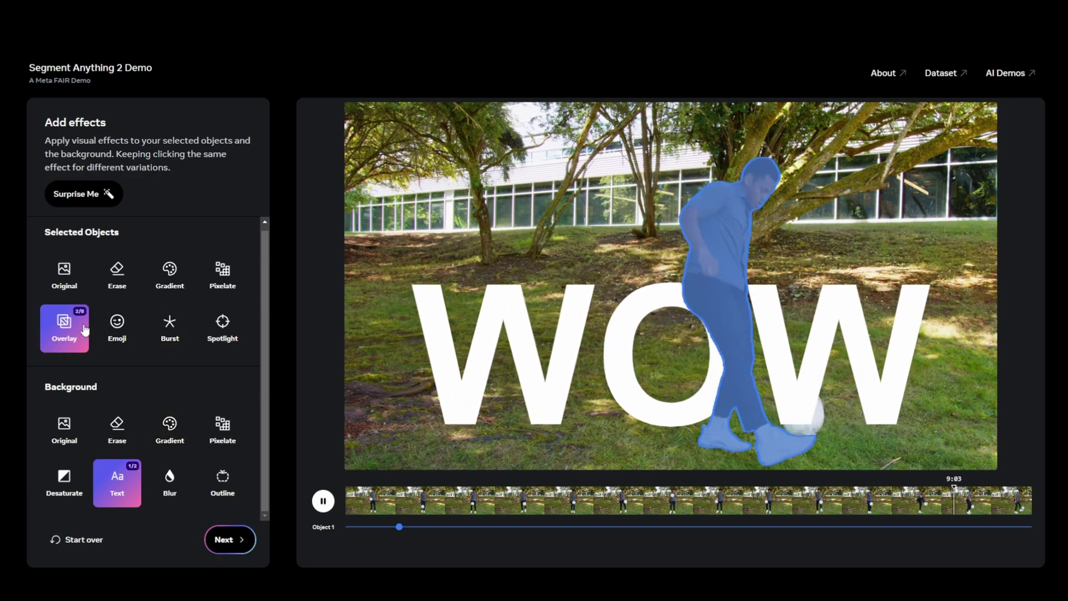
click(81, 331)
click(82, 330)
click(82, 330)
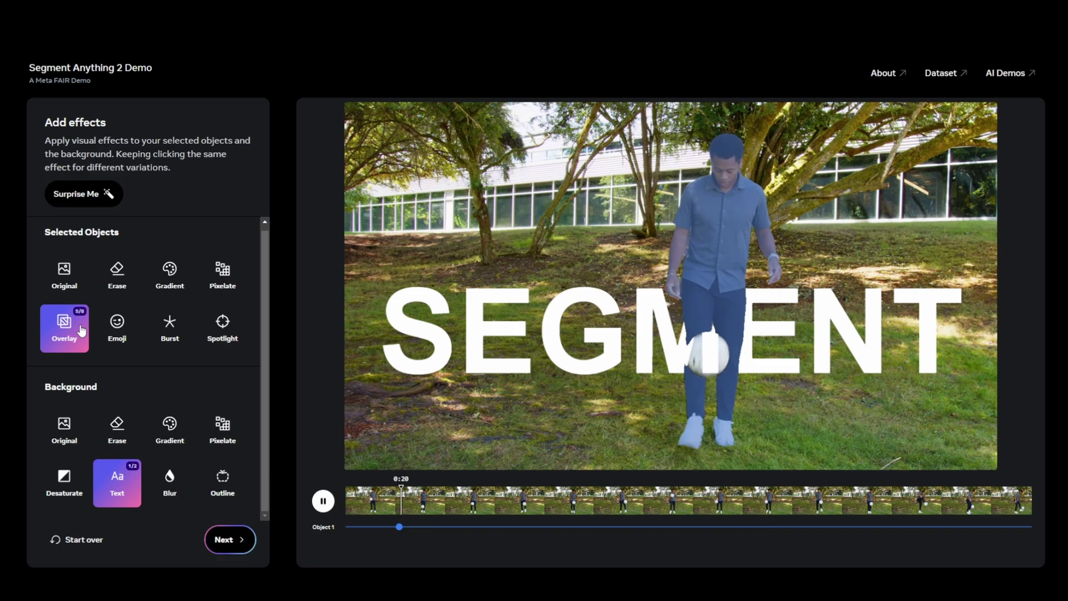
click(81, 330)
click(82, 330)
click(64, 273)
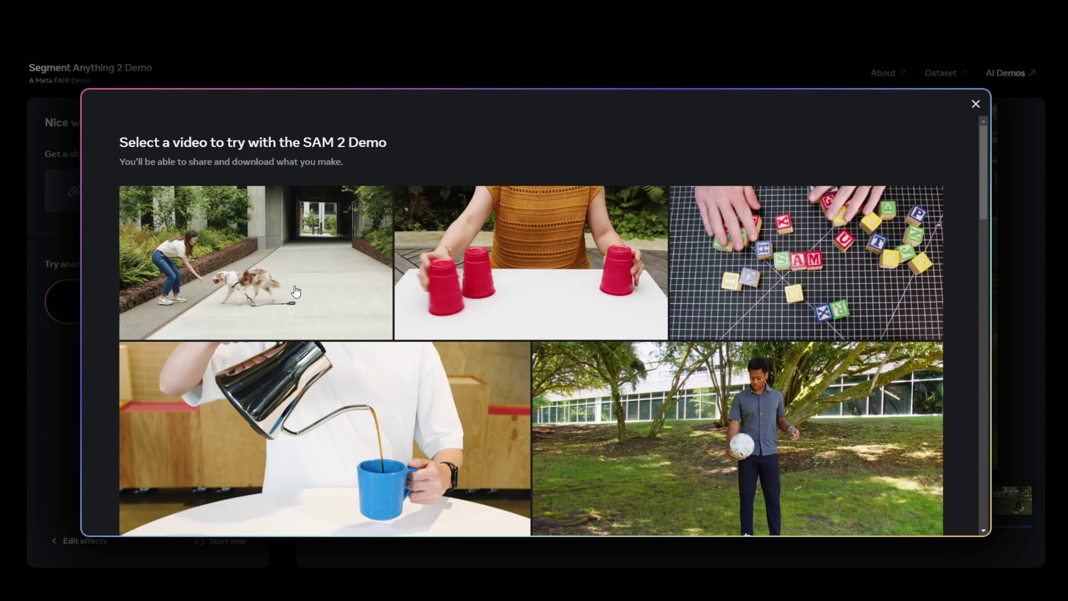
Scroll the video gallery to the diverse content section and load the skateboarder clip
scroll(295, 298, down, 6)
scroll(293, 303, down, 1)
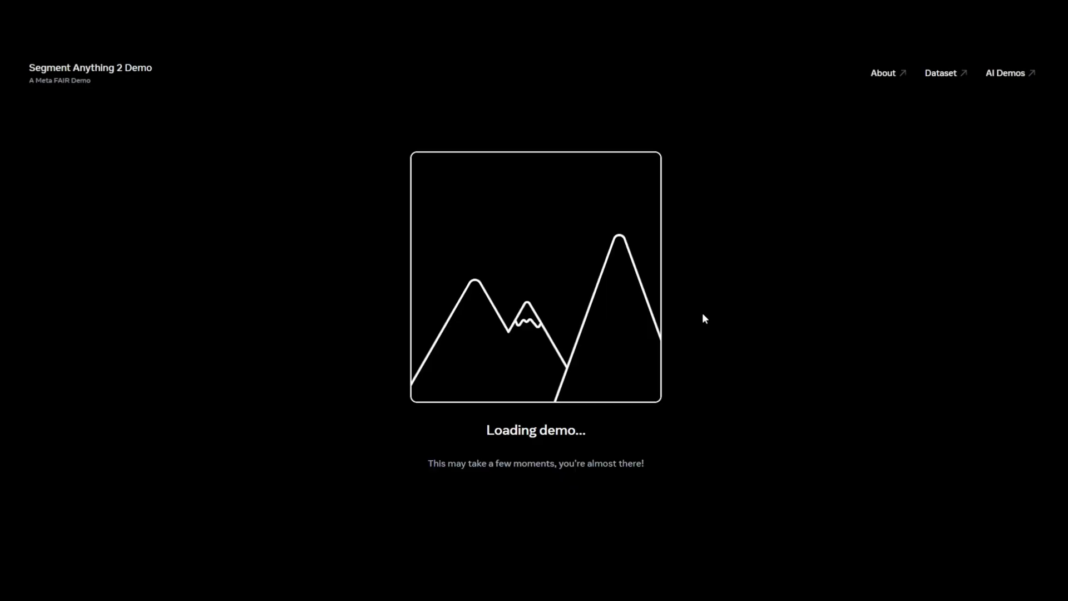
click(700, 316)
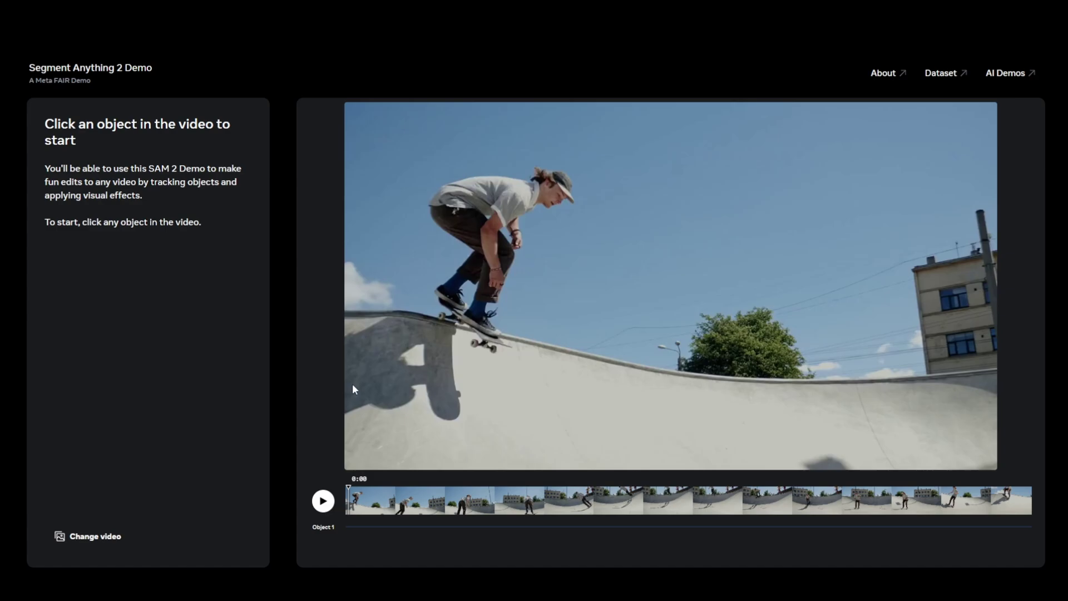
Pause the skater clip at 6:20 and mask the whole skater as Object 1
click(323, 502)
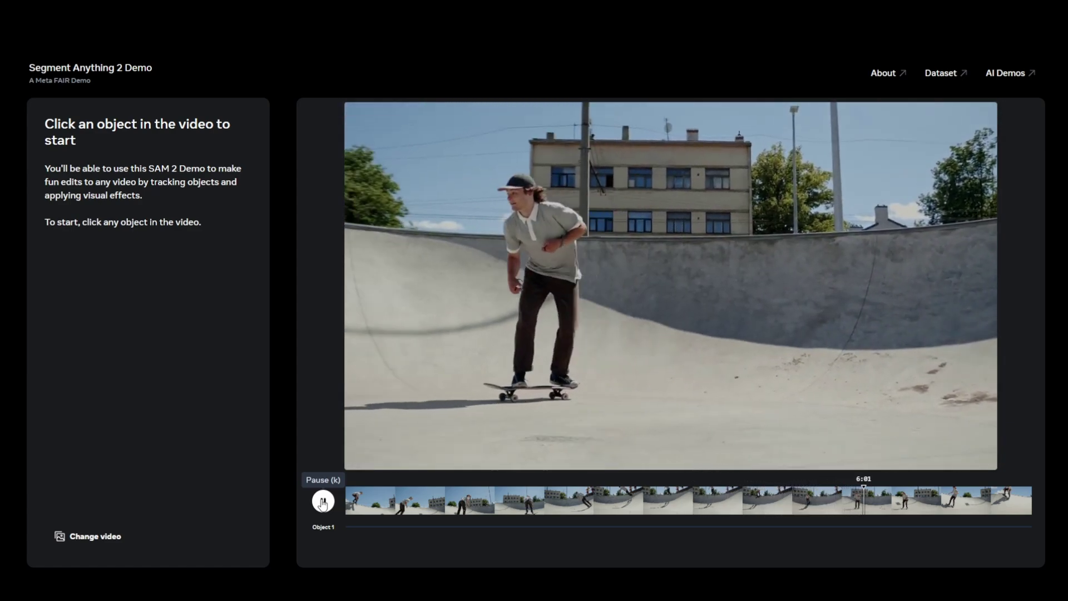
click(323, 501)
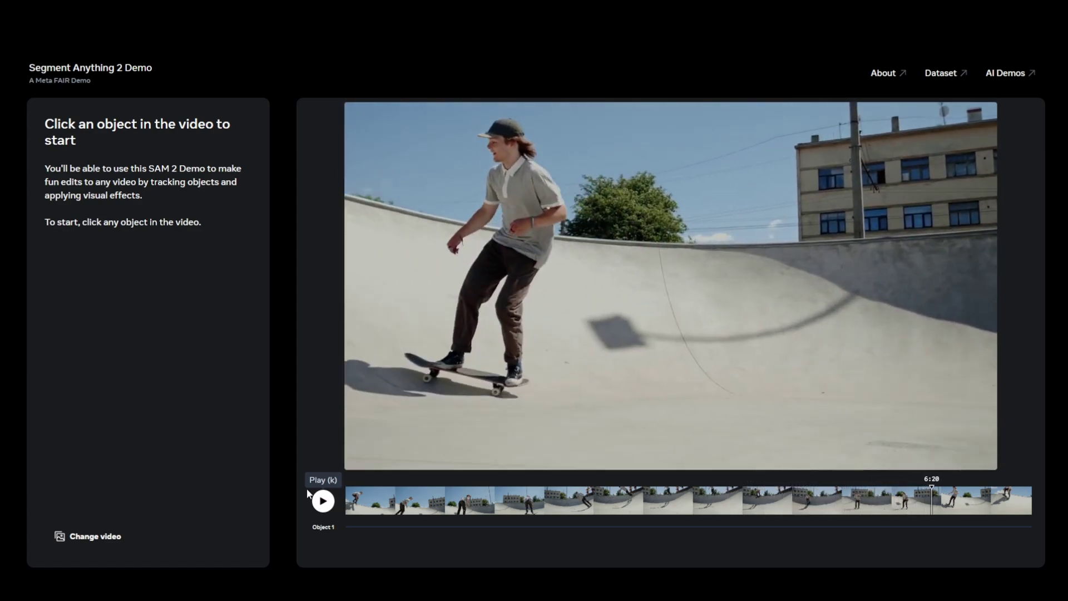
click(73, 537)
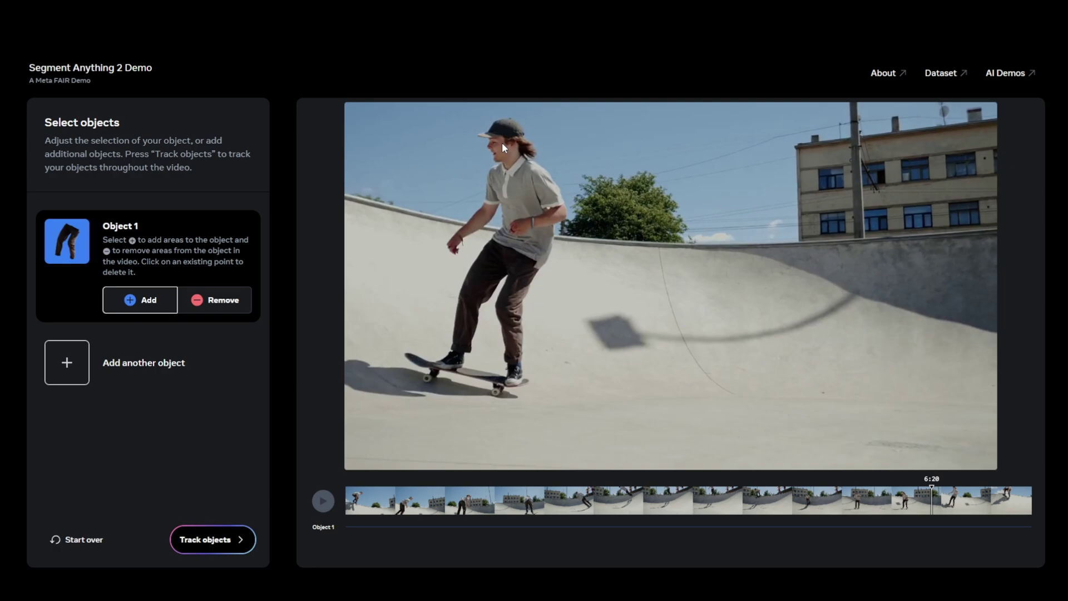
click(512, 221)
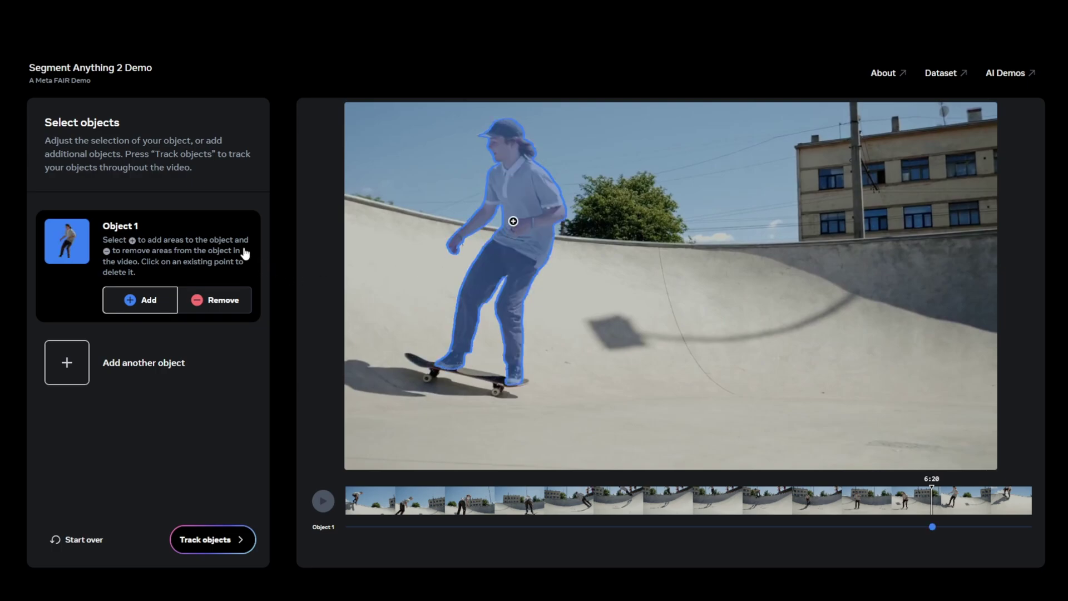
Make the skateboard Object 2 and the tree plus building Object 3, then track all three
click(129, 364)
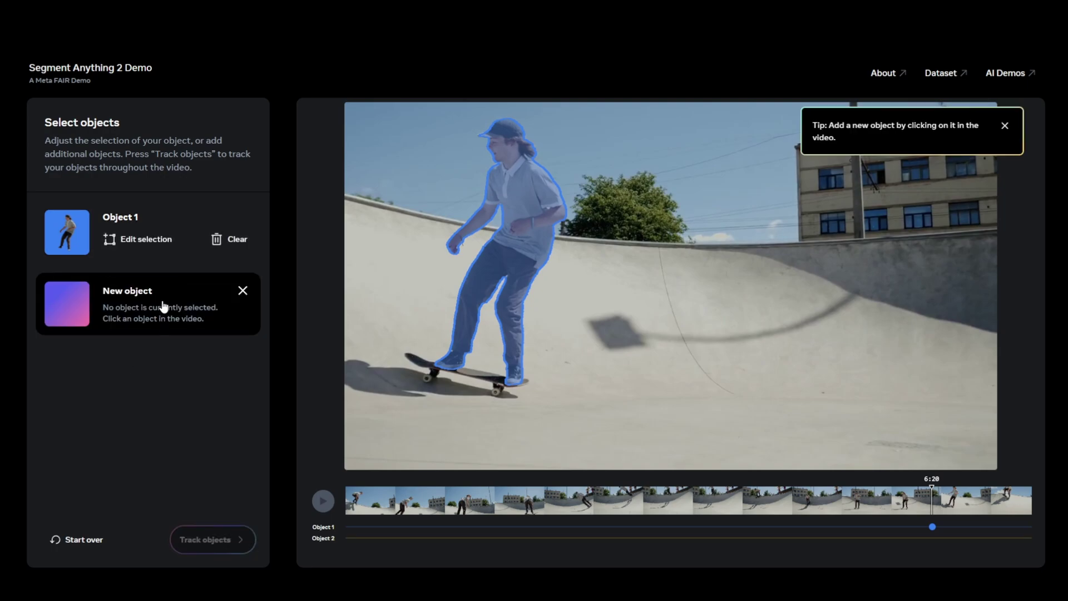
click(477, 378)
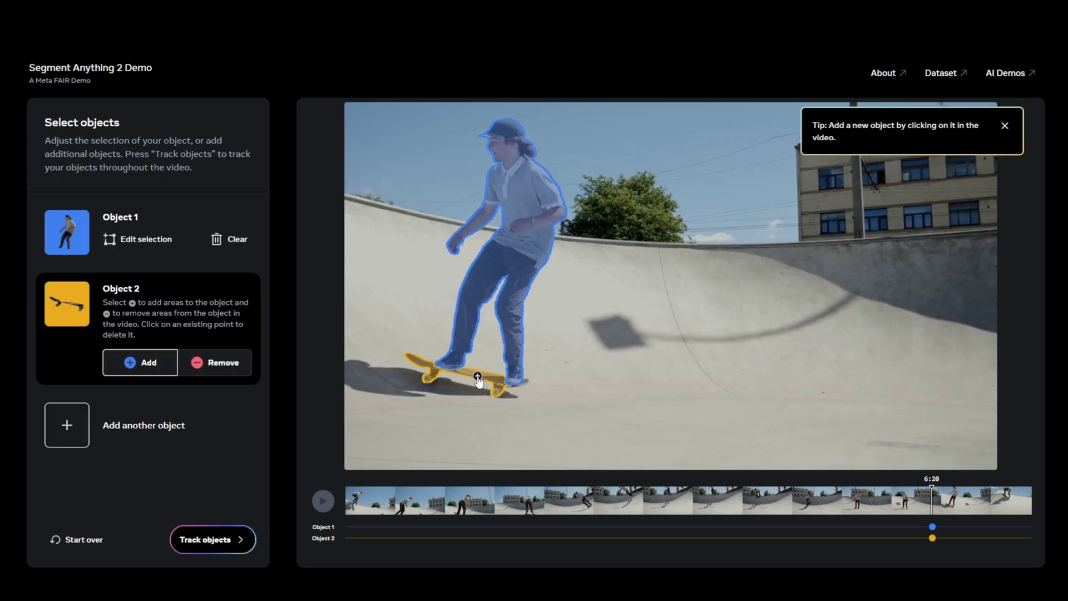
click(133, 438)
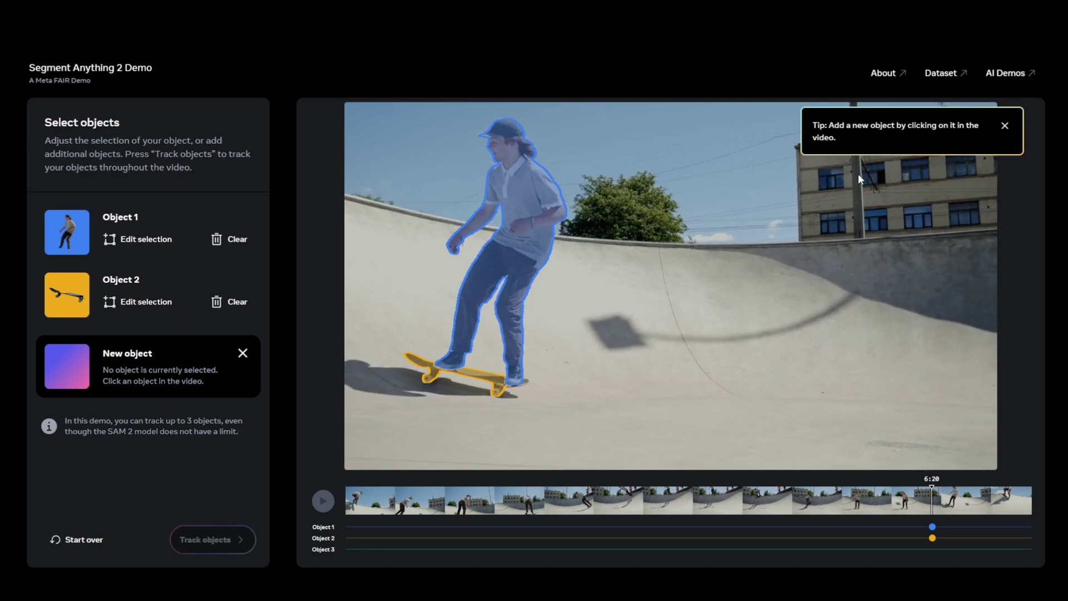
click(1005, 125)
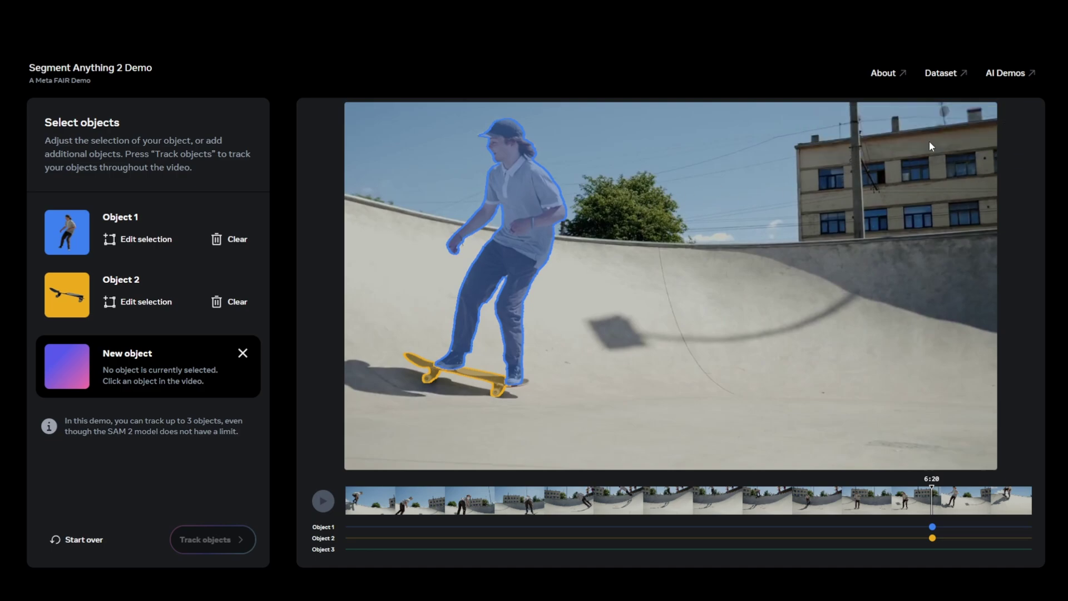
click(637, 197)
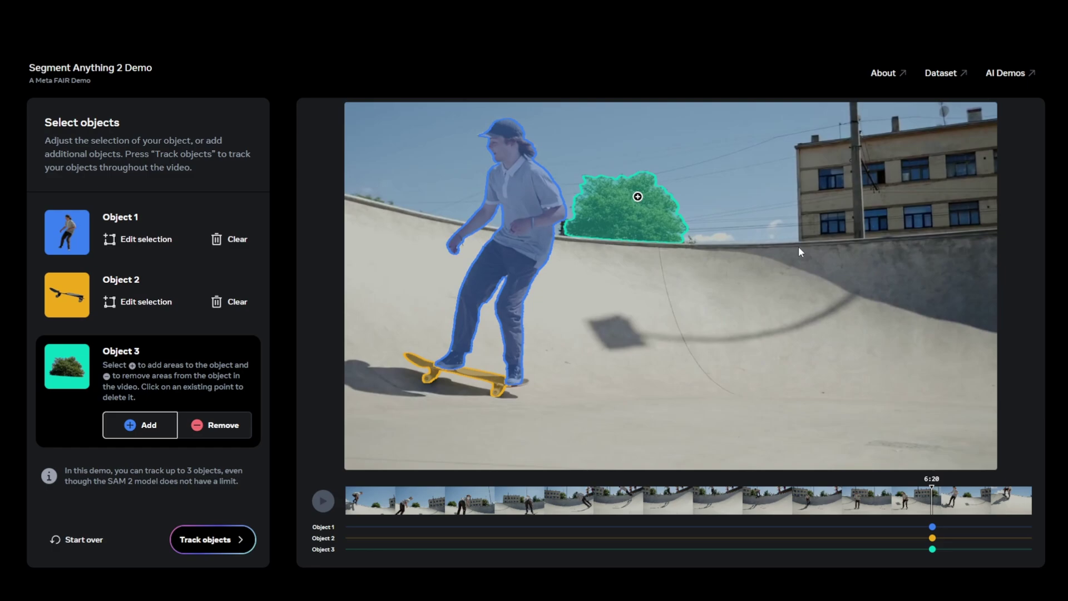
click(881, 192)
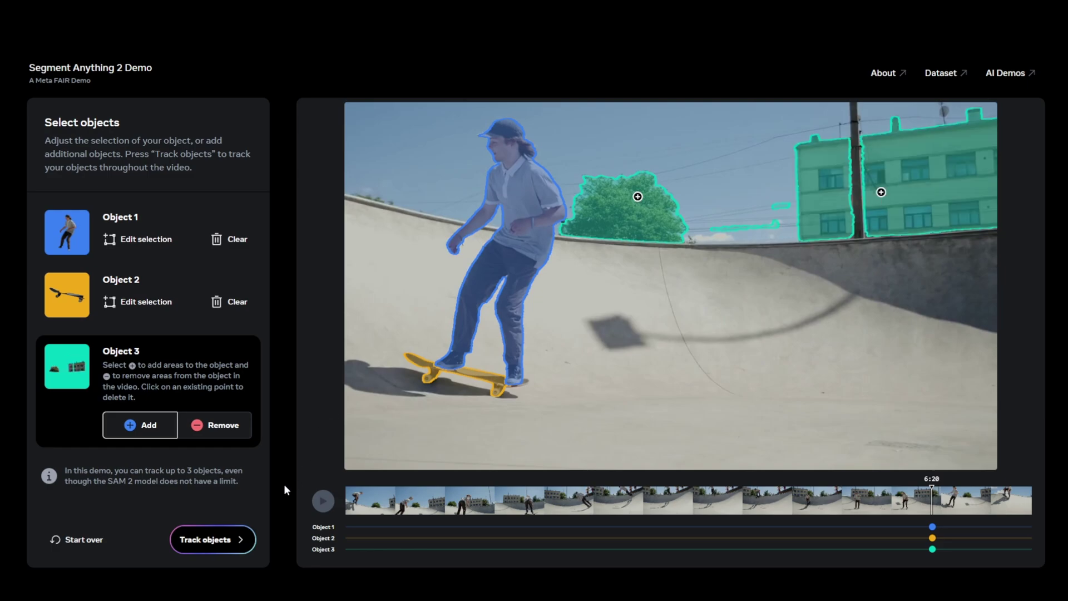
click(215, 539)
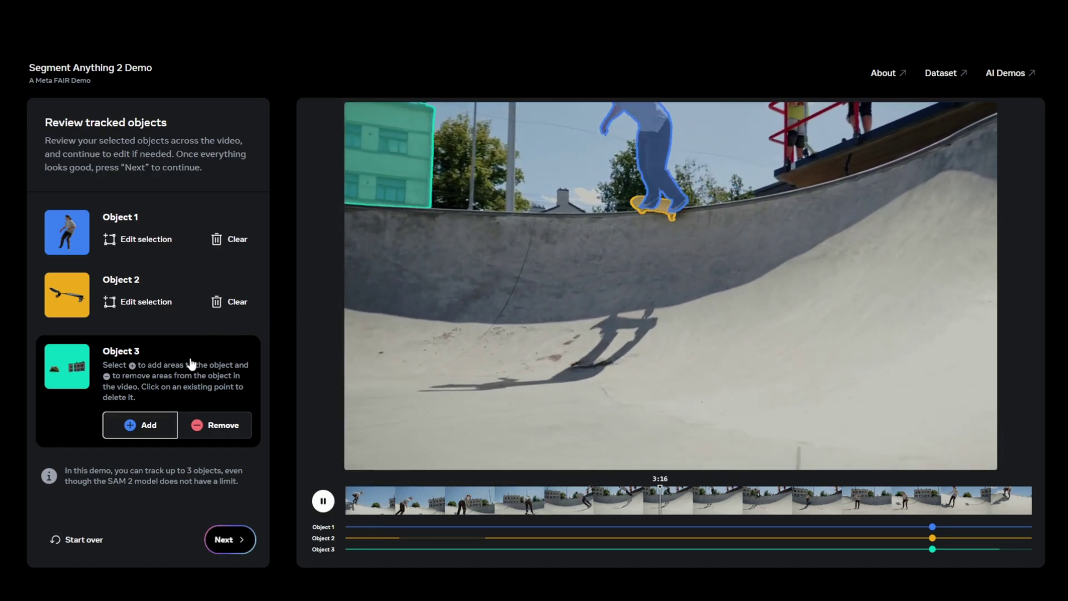
Go to Add effects and shuffle Surprise Me until Original objects over a Desaturate background remain
click(224, 539)
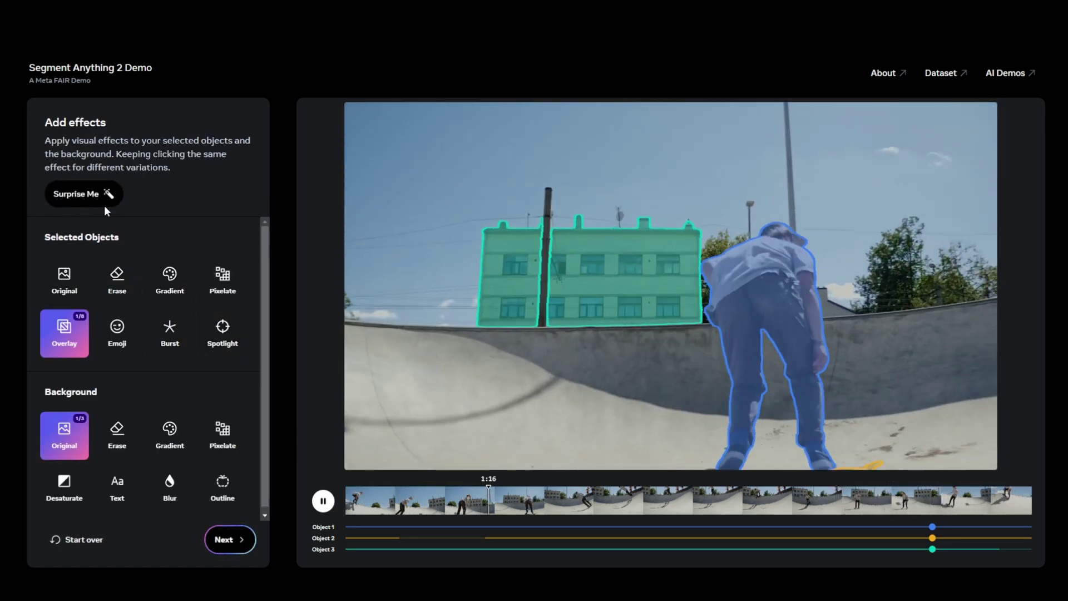
click(95, 199)
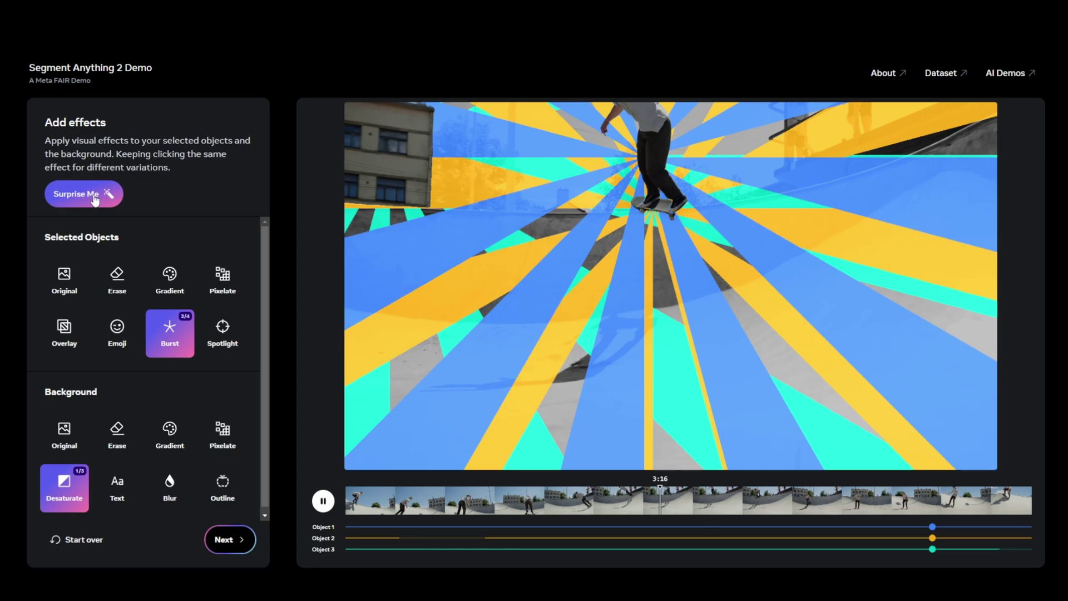
click(92, 199)
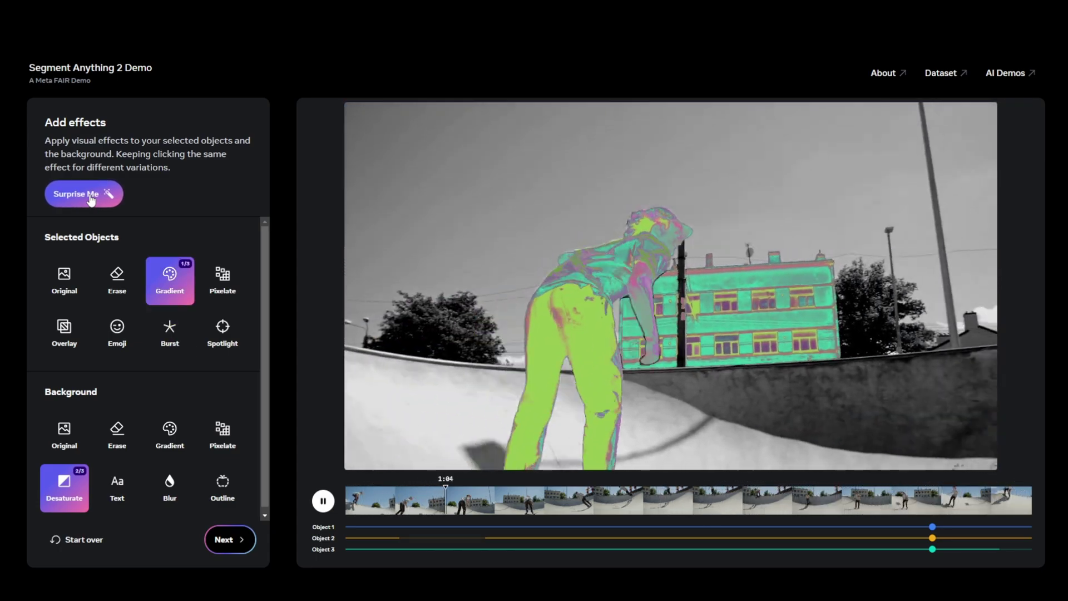
click(92, 200)
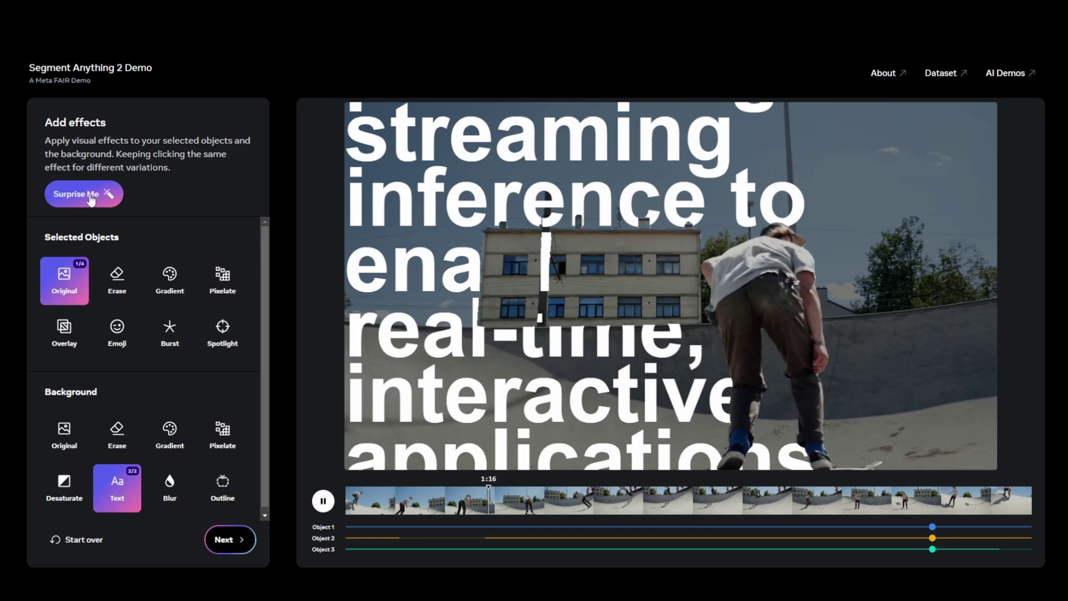
click(91, 199)
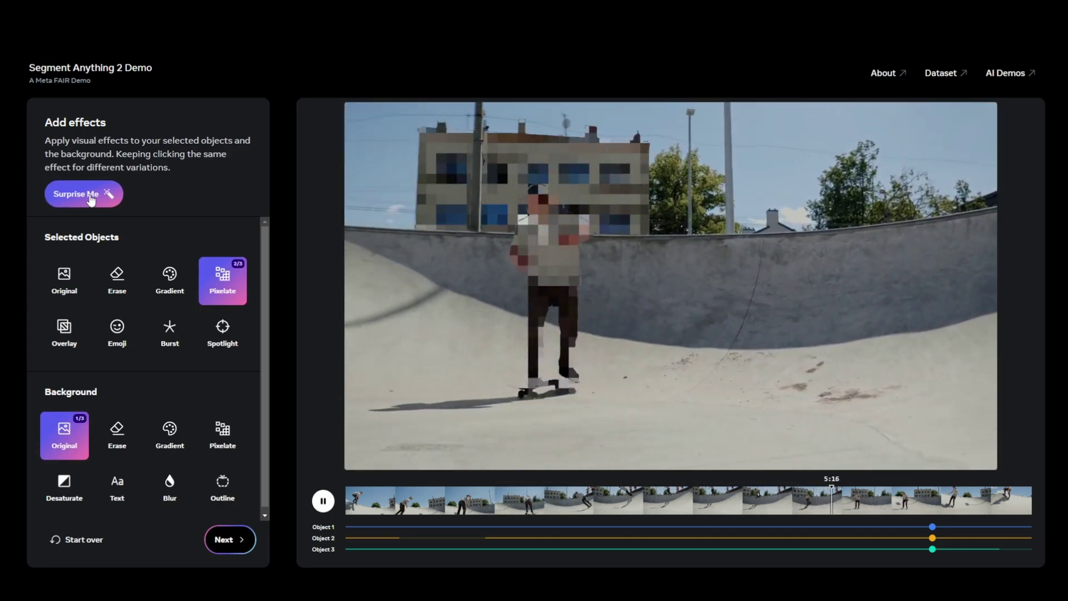
click(92, 199)
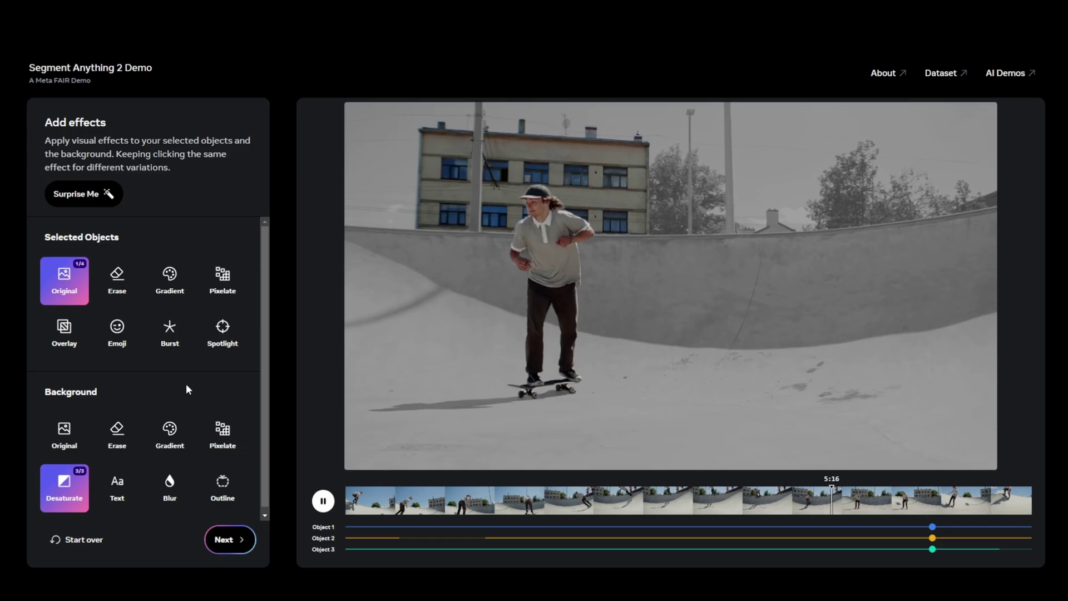
Try two Burst variants, then cycle Spotlight to the 4/6 white ring style around each object
click(173, 333)
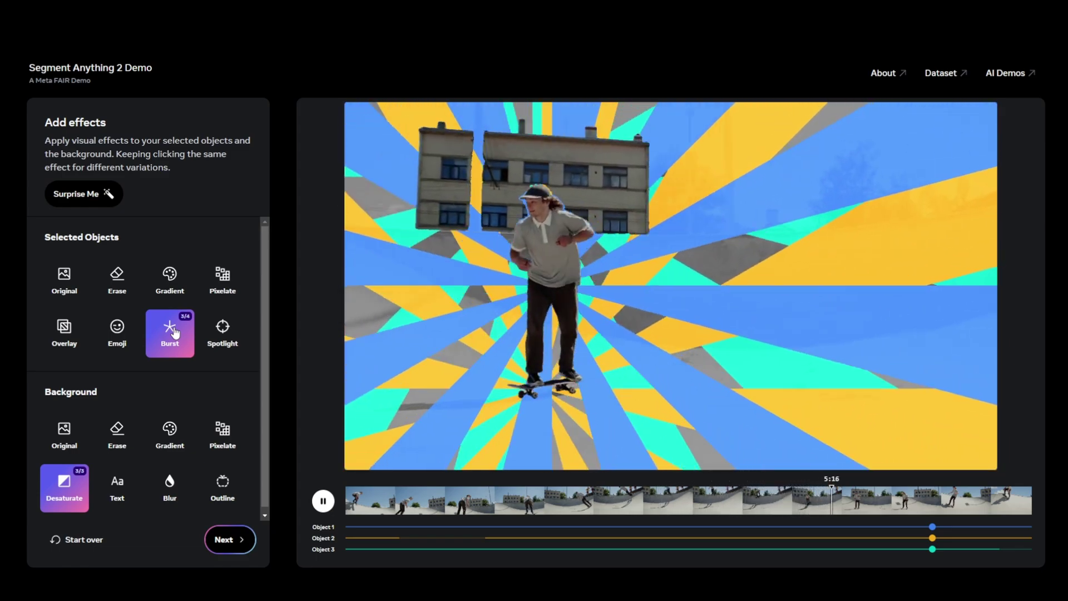
click(174, 332)
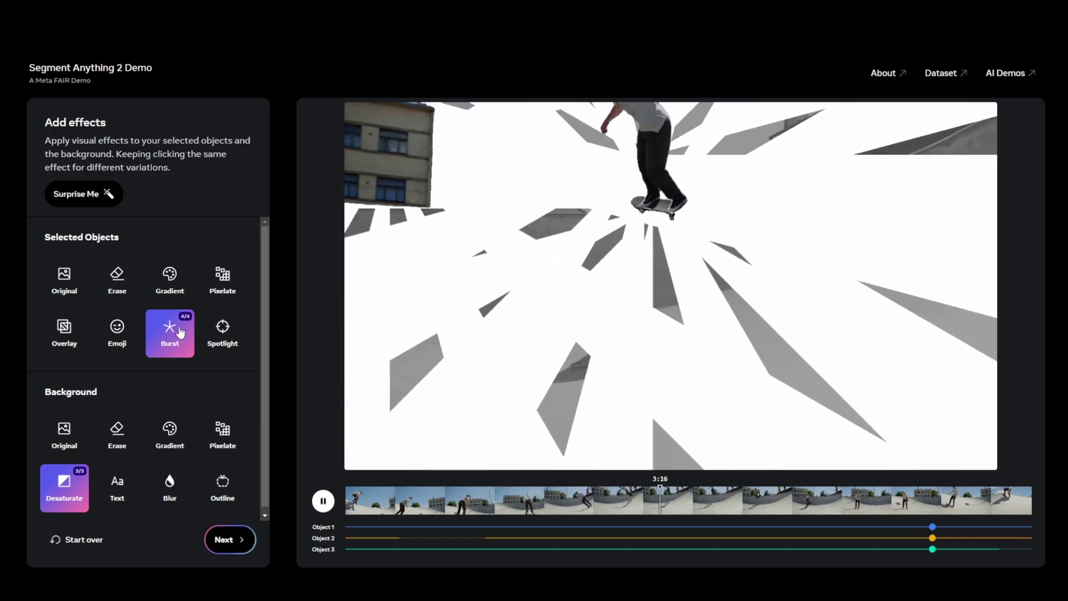
click(210, 335)
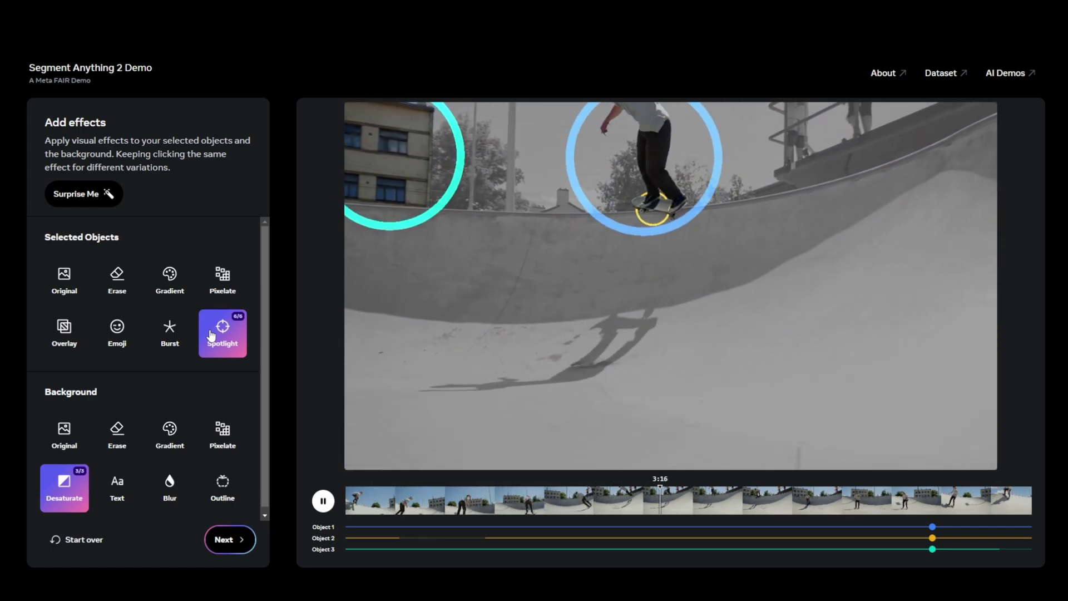
click(211, 336)
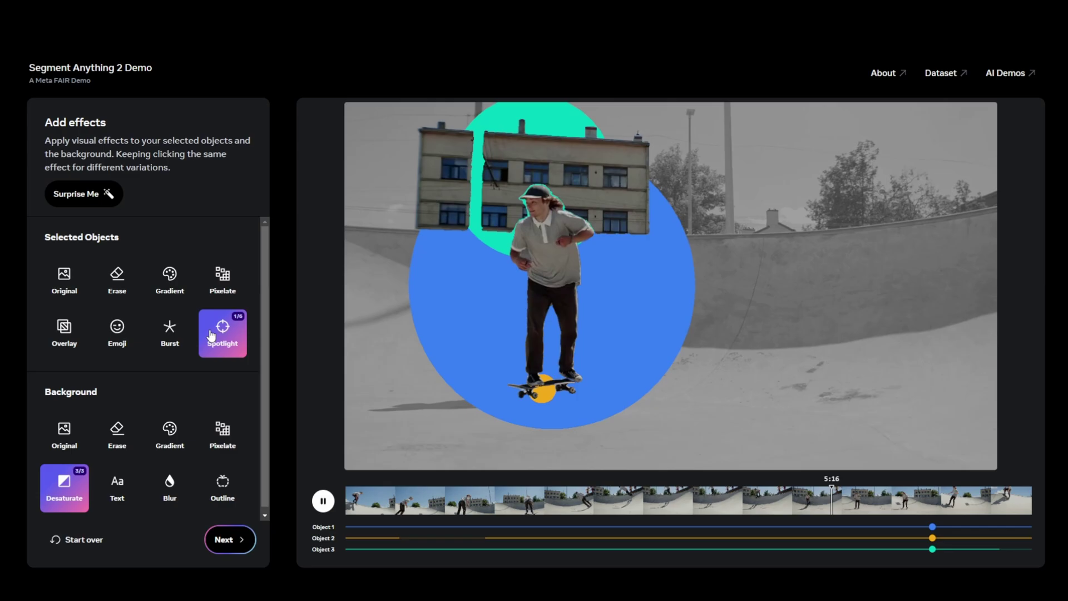
click(211, 336)
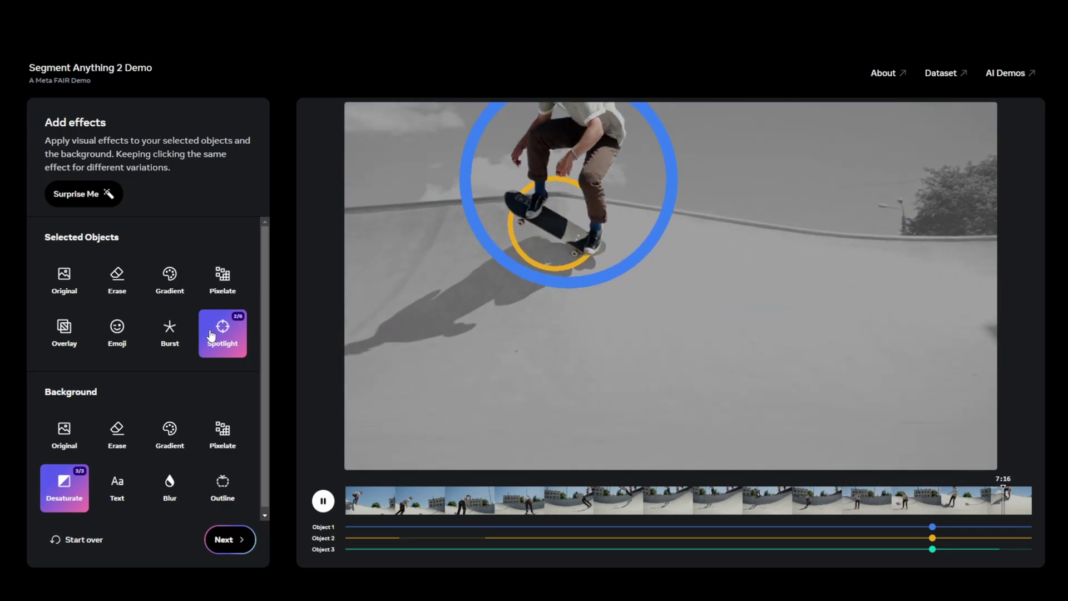
click(212, 336)
click(214, 341)
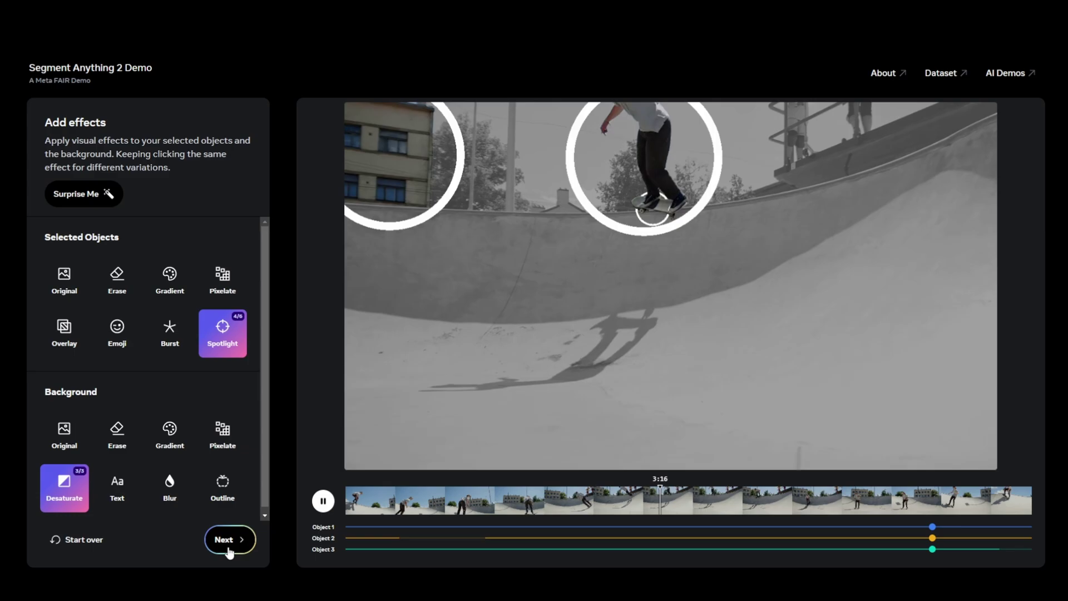
Start over and track the blue-top, green-shirt and black-jacket girls as Objects 1–3
click(94, 544)
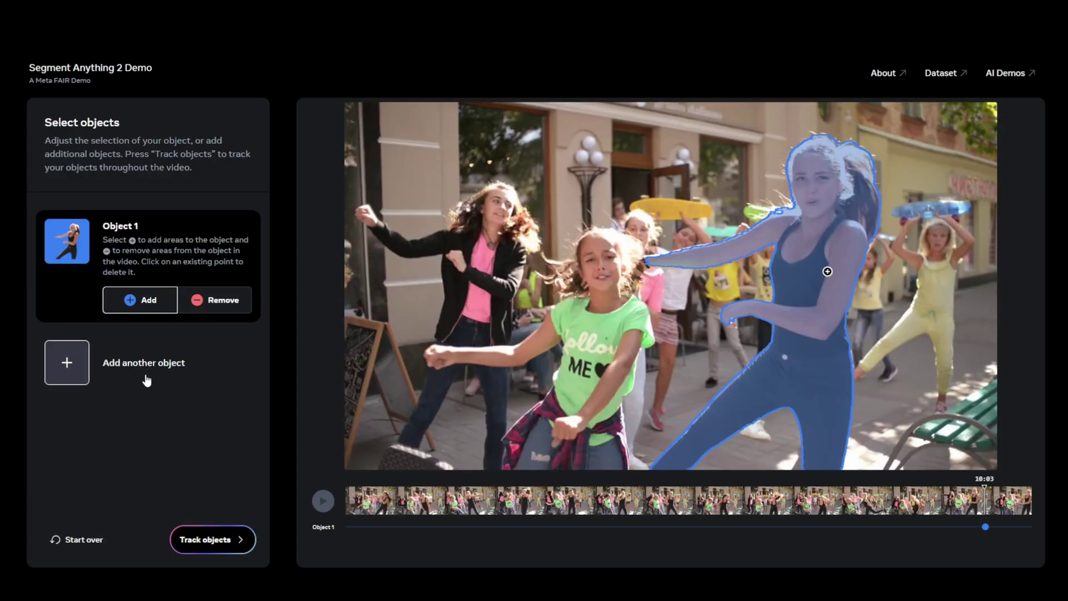
click(145, 378)
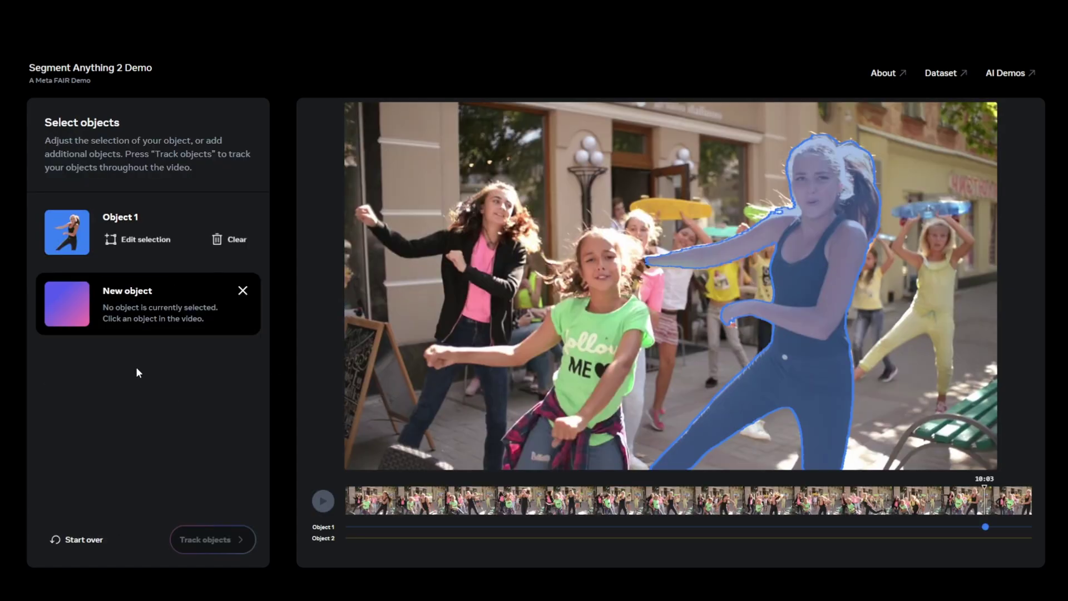
click(601, 328)
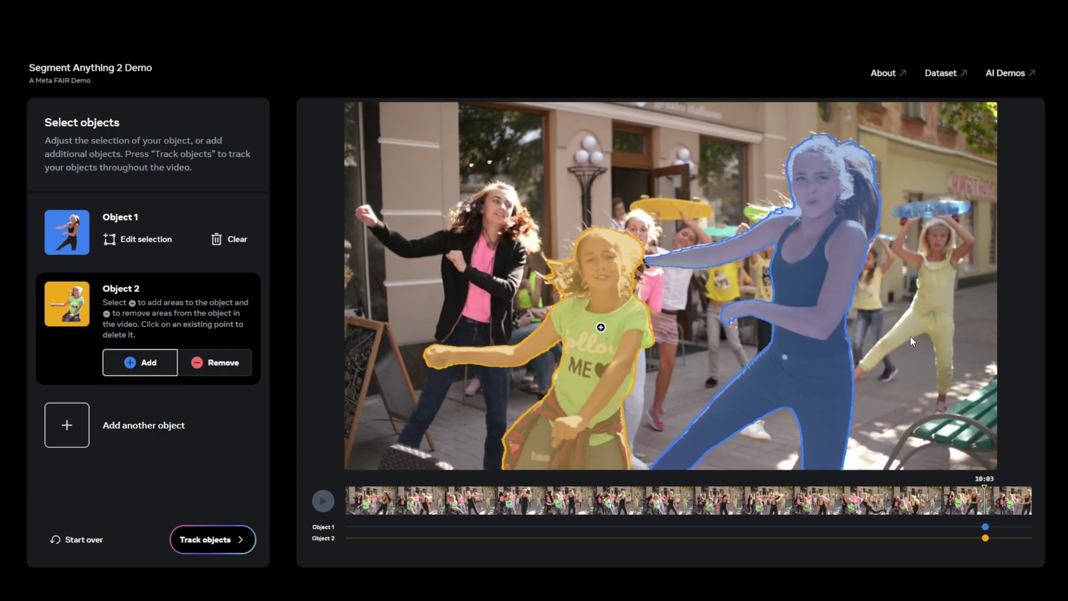
click(67, 427)
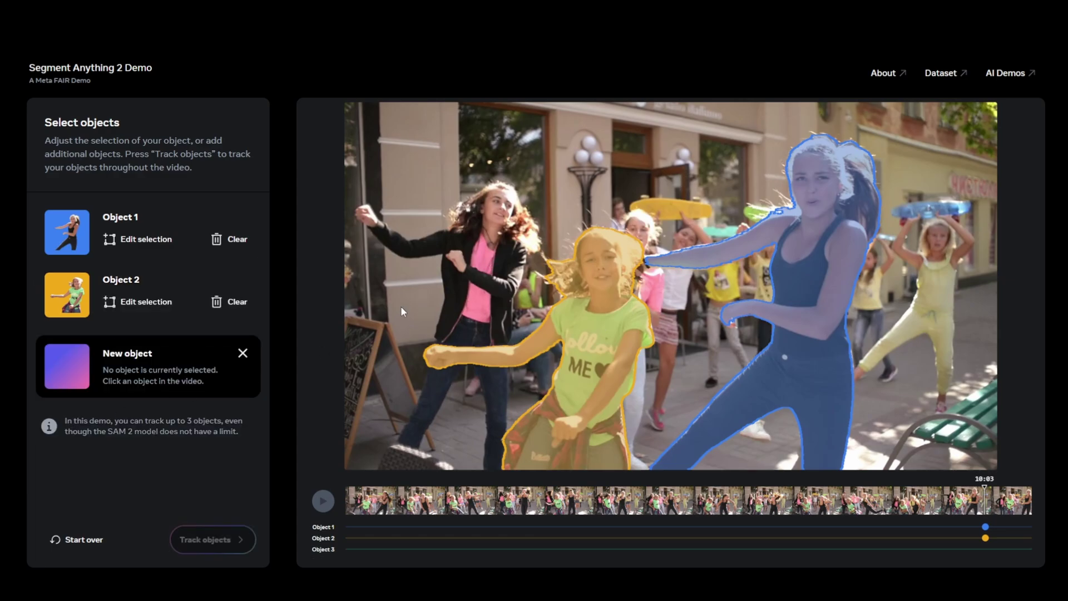
click(475, 269)
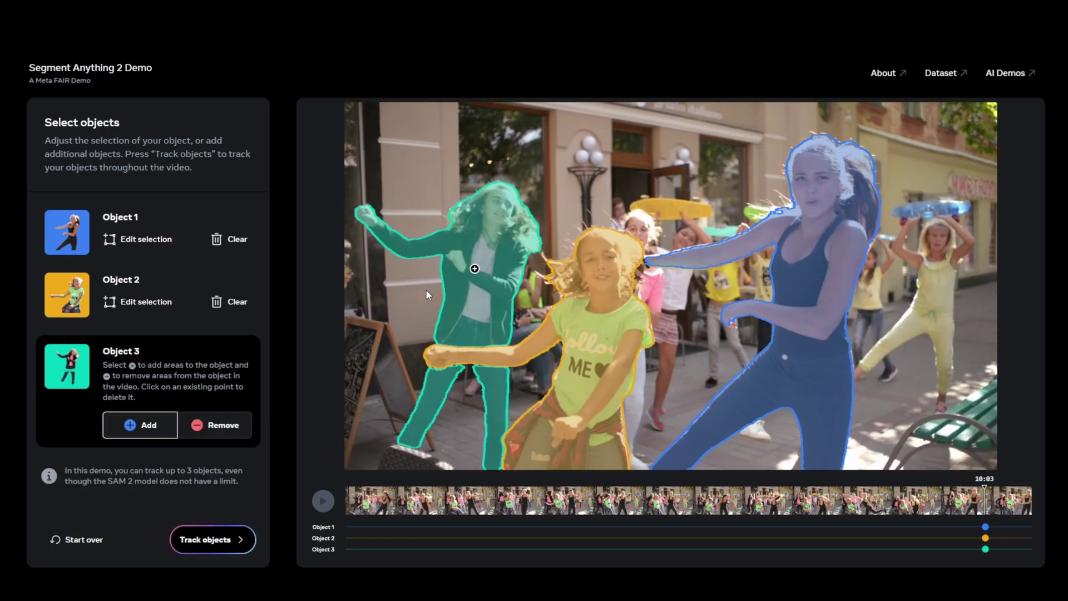
click(195, 550)
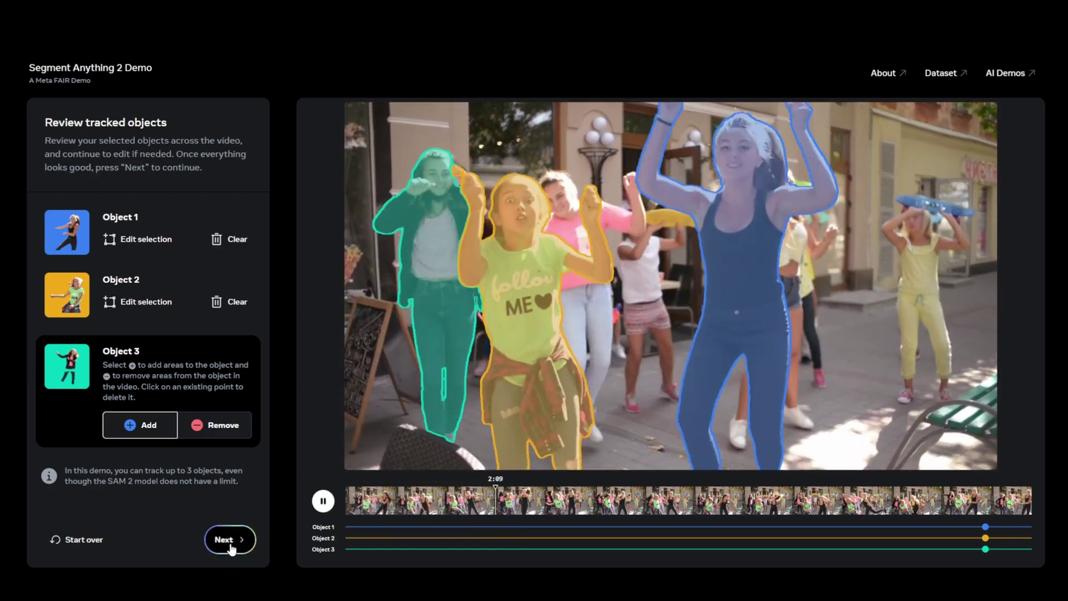
Erase the three tracked dancers to white silhouettes, leaving the background Original
click(232, 547)
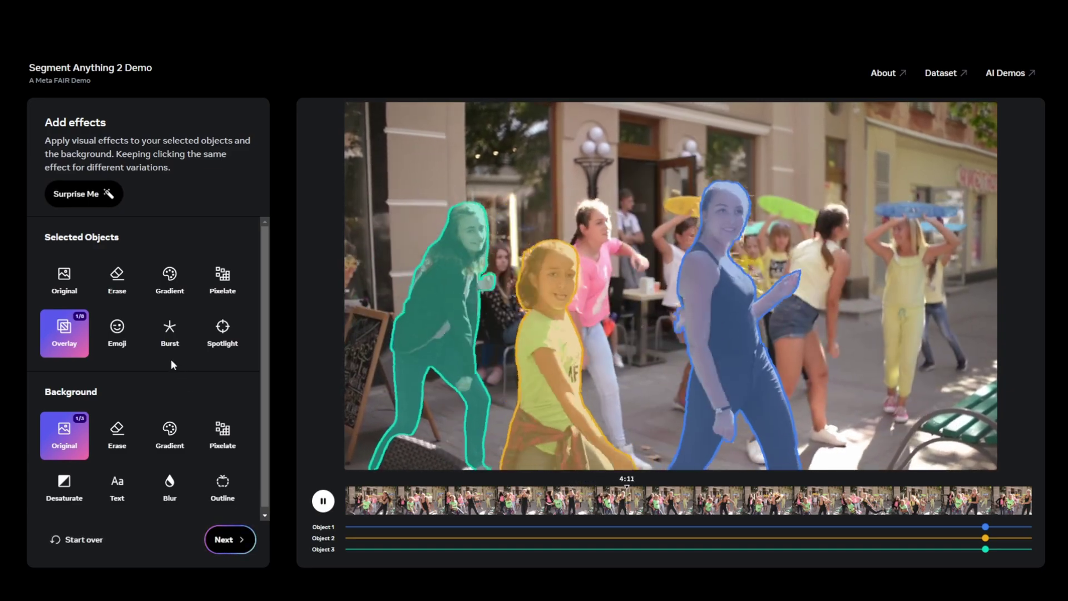
click(134, 285)
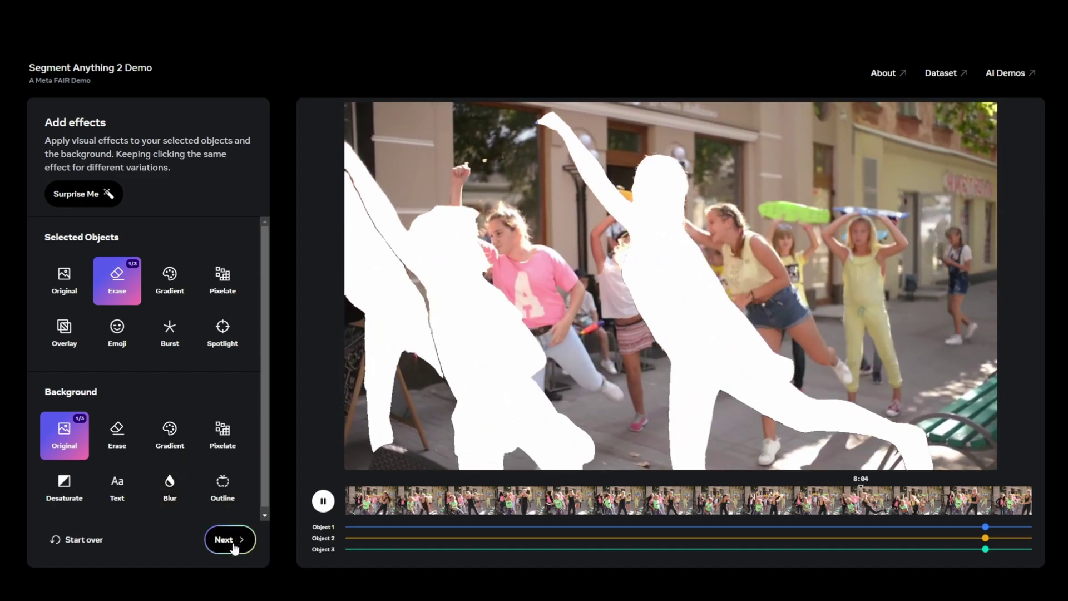
Pass through Review tracked objects back to Add effects, with the dancers in coloured overlays
click(231, 543)
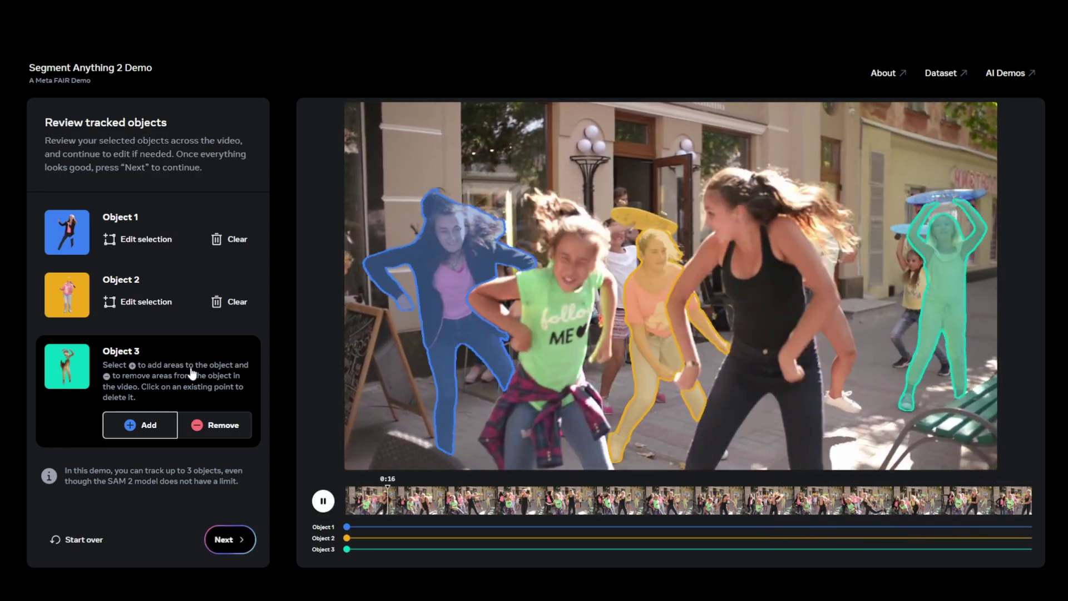
click(228, 539)
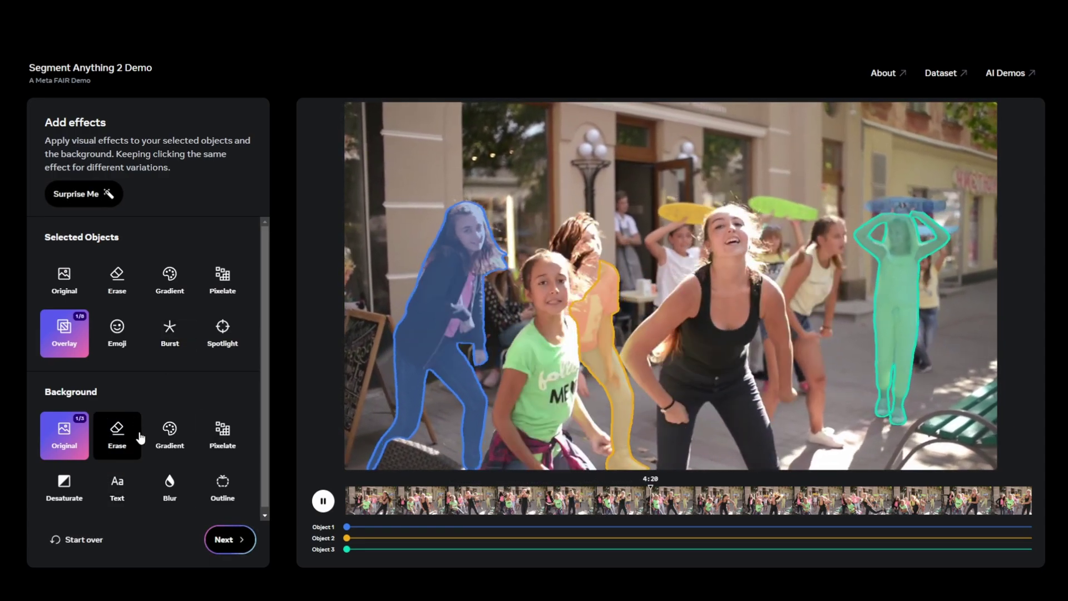
Try background effects Erase, Gradient, Pixelate, Outline and Blur, ending on large Text
click(135, 437)
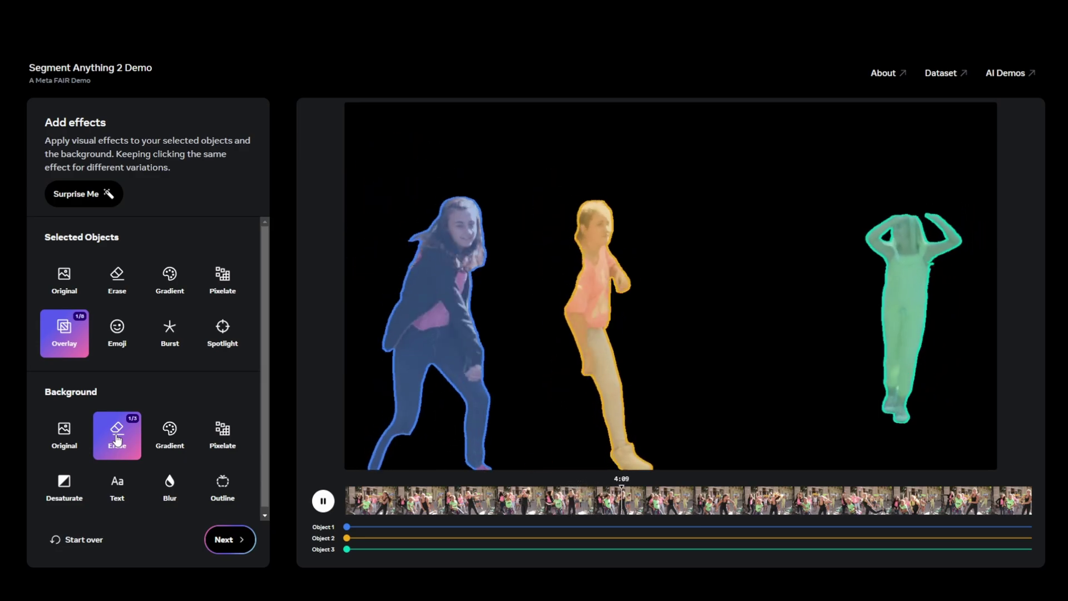
click(177, 447)
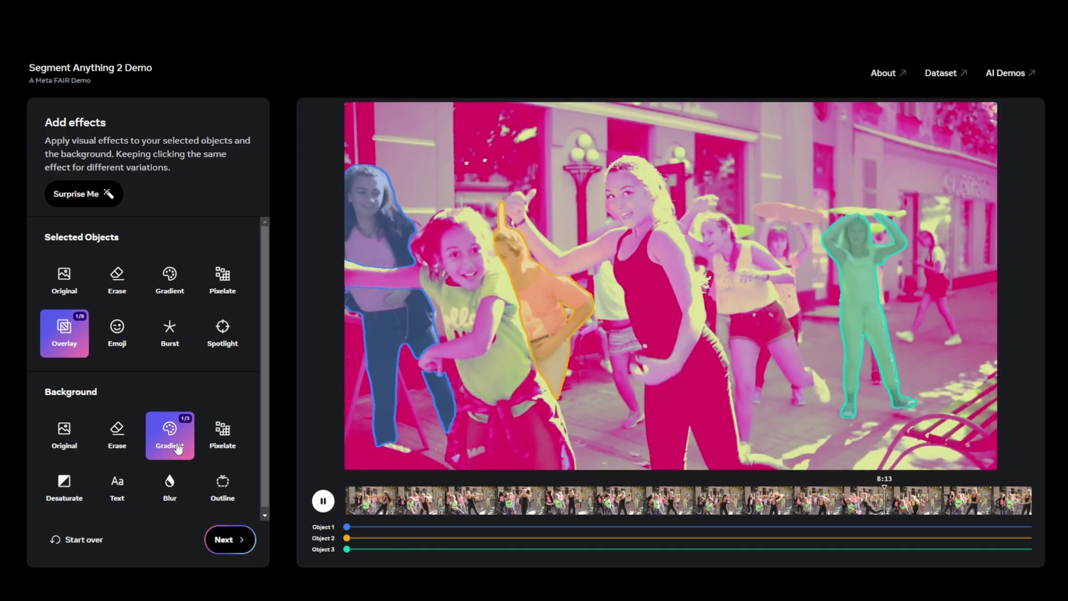
click(221, 445)
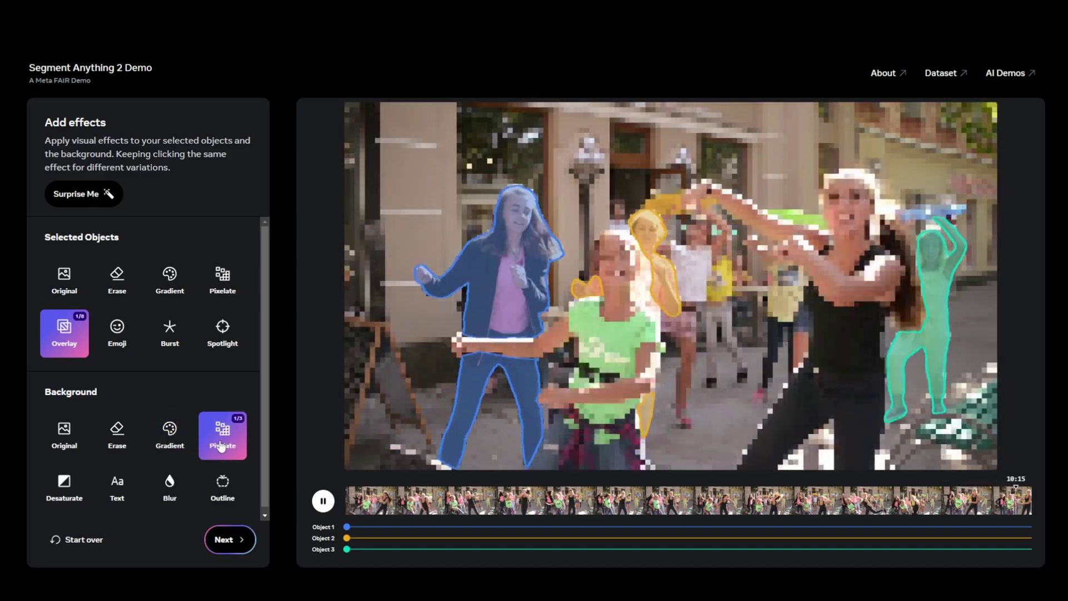
click(214, 493)
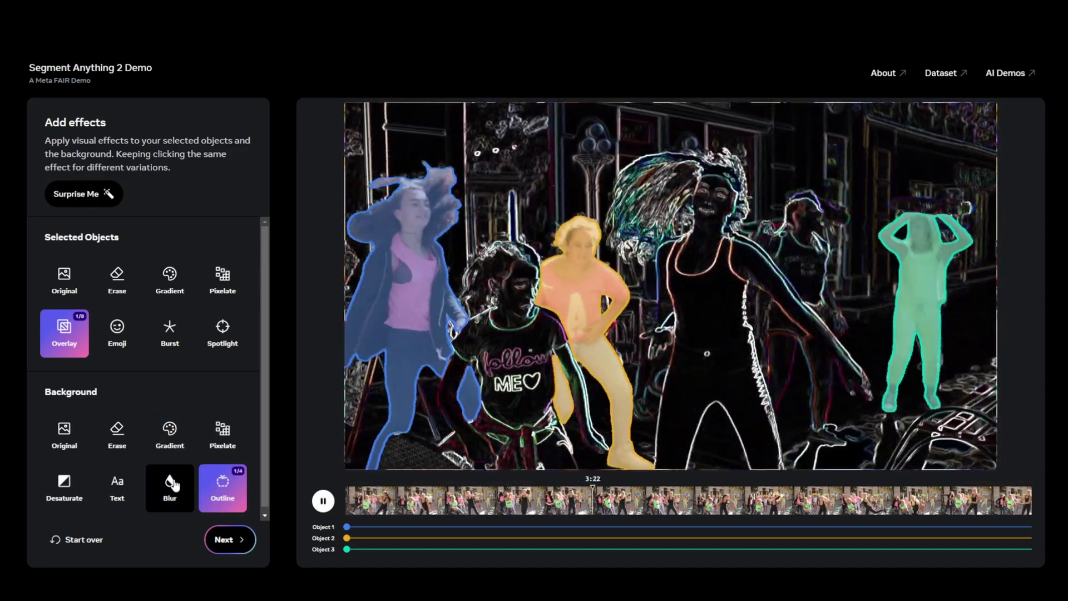
click(173, 485)
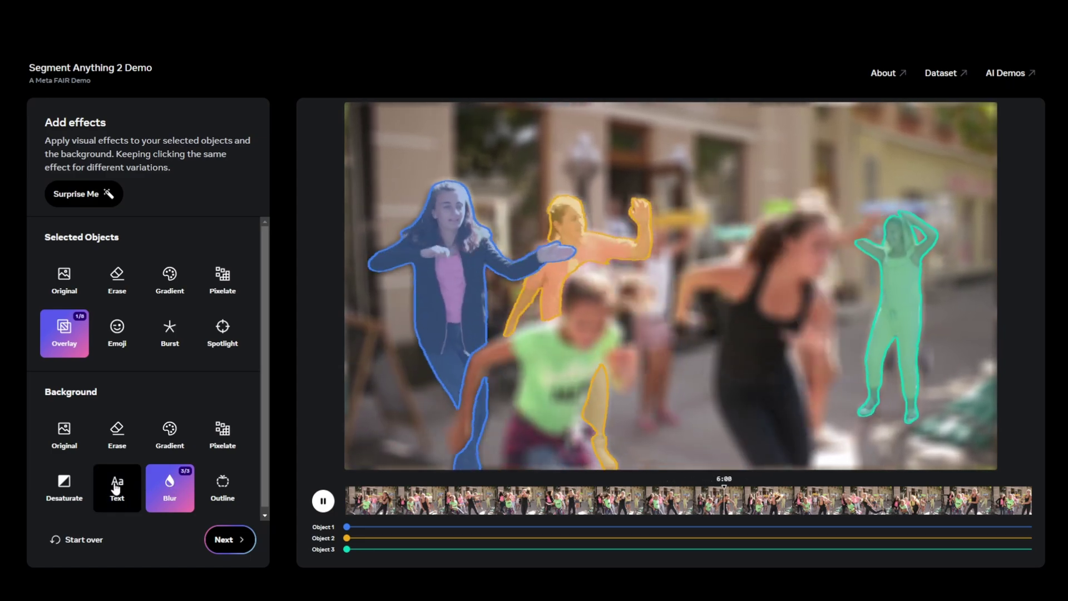
click(116, 489)
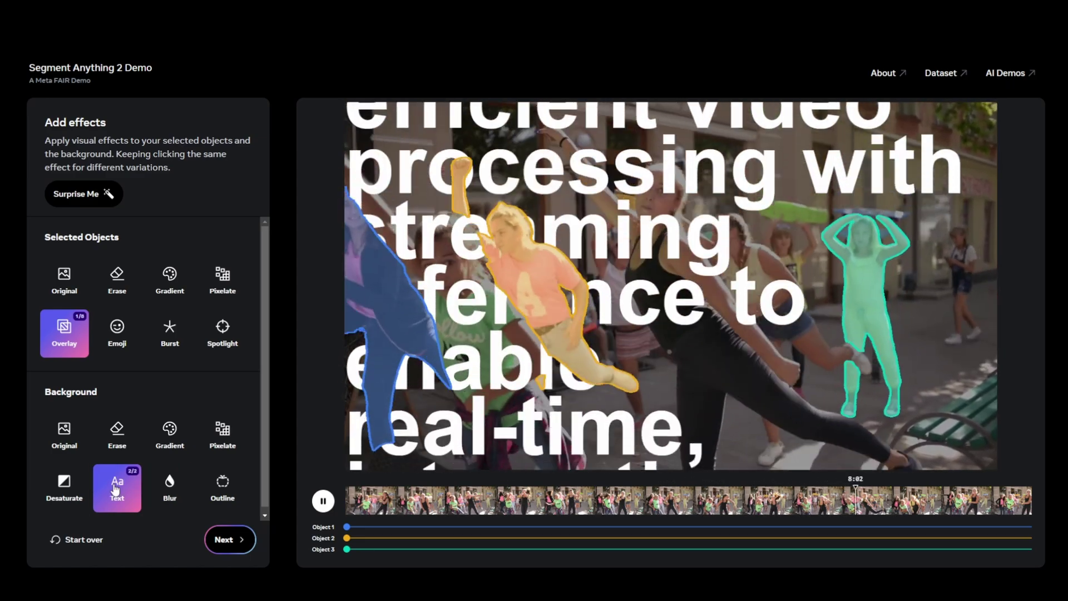
Black out the background, then try dancer effects Erase, Gradient, Pixelate, Spotlight, Burst and Emoji
click(64, 485)
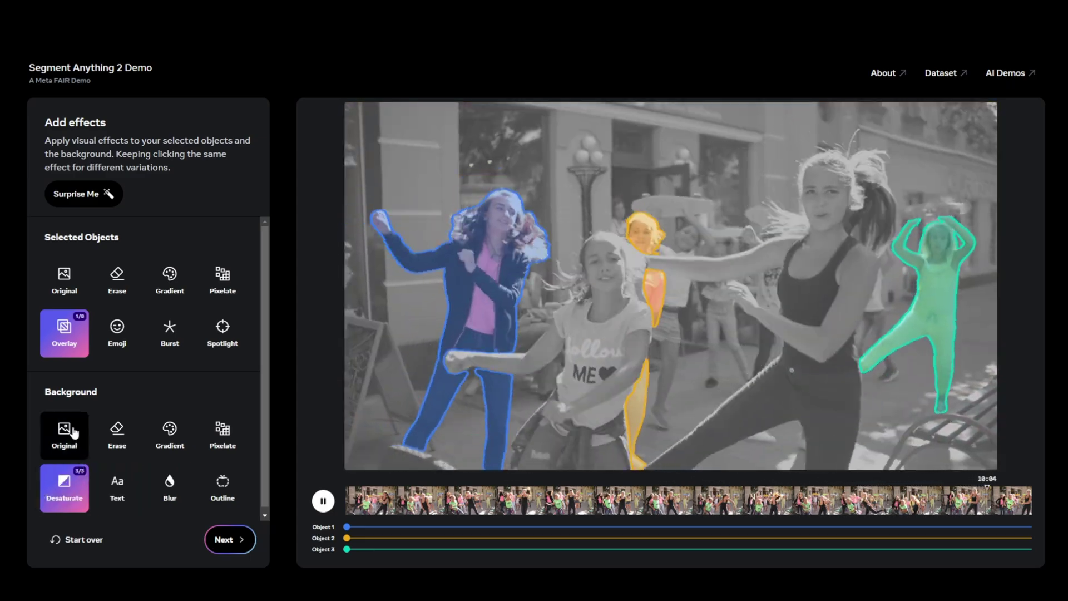
click(126, 435)
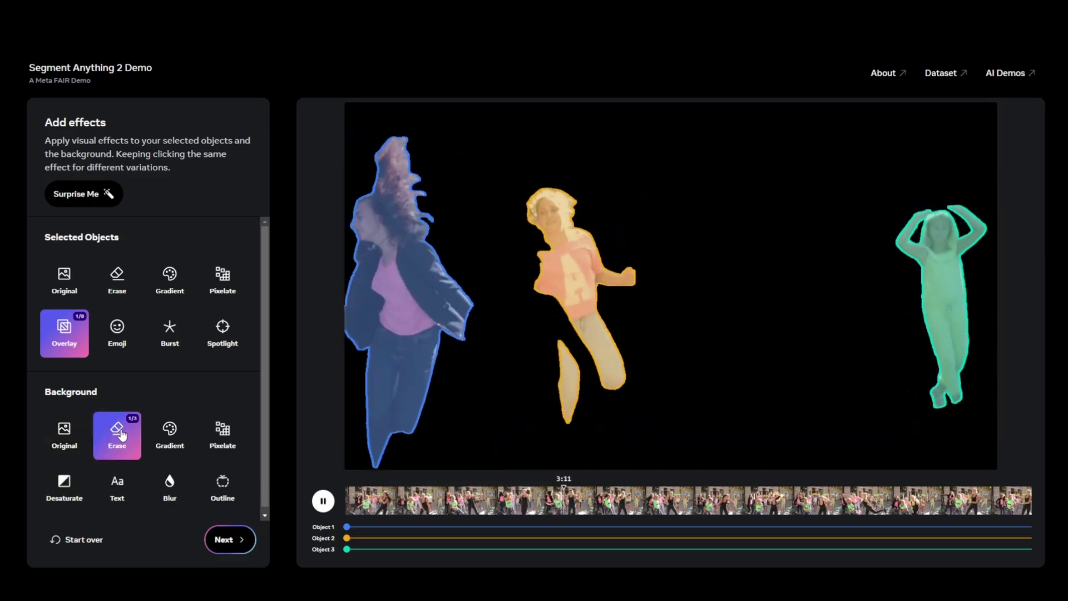
click(119, 288)
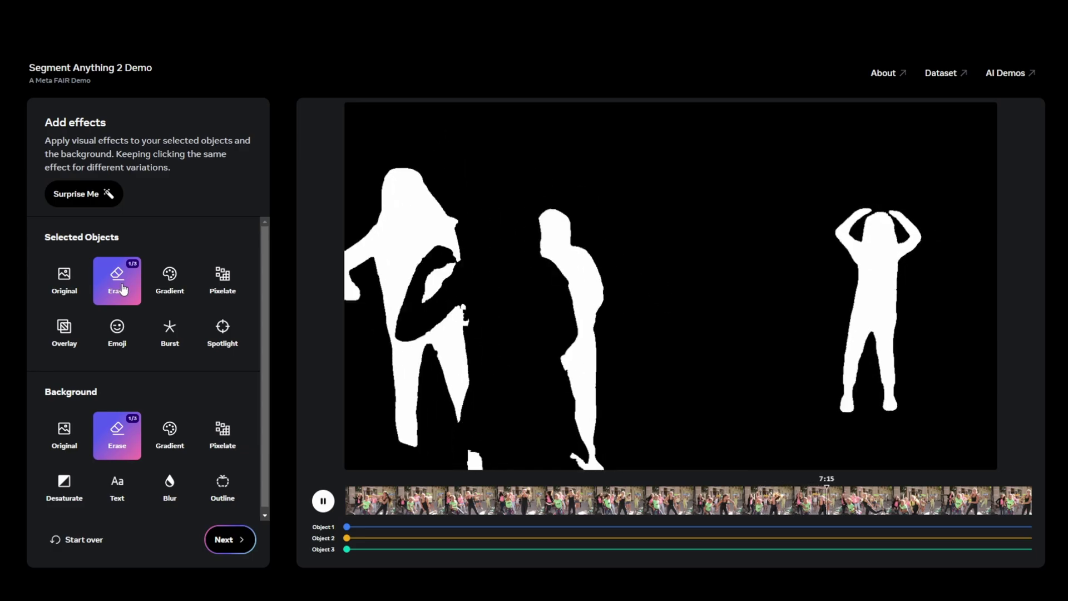
click(175, 293)
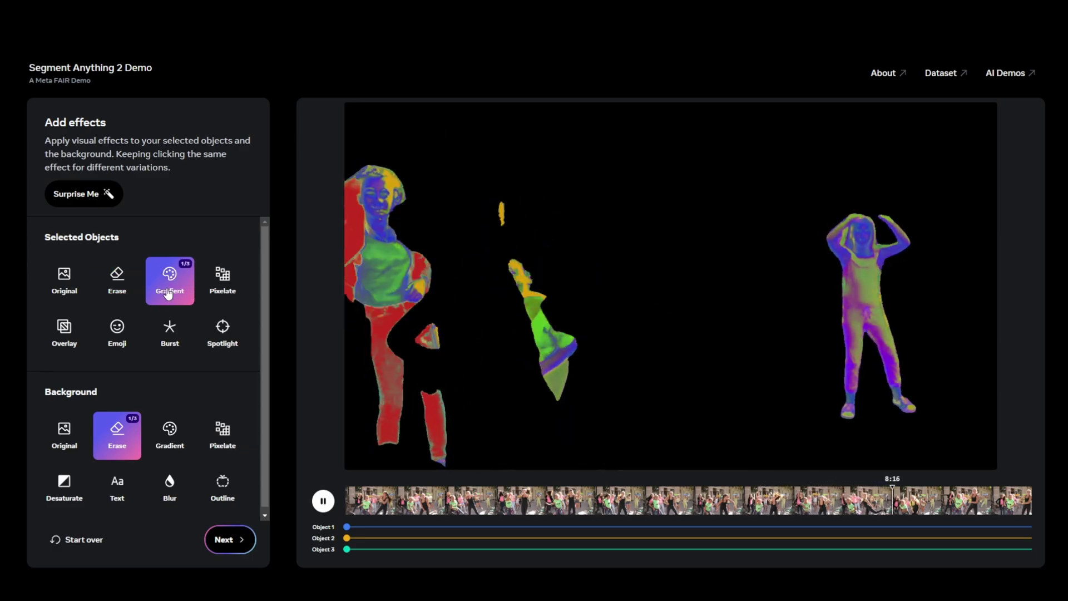
click(223, 281)
click(222, 332)
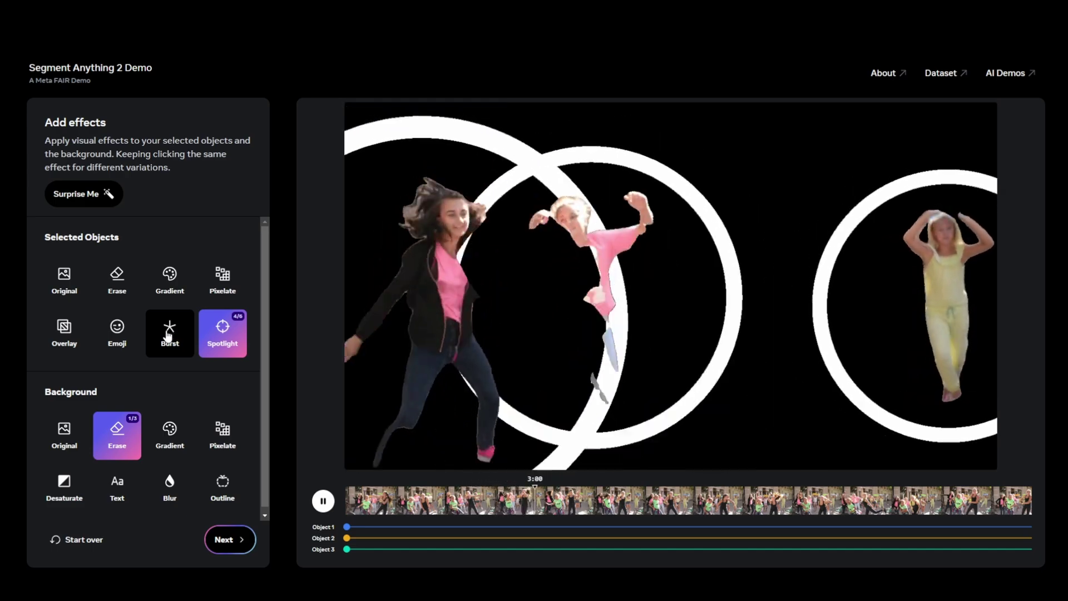
click(168, 334)
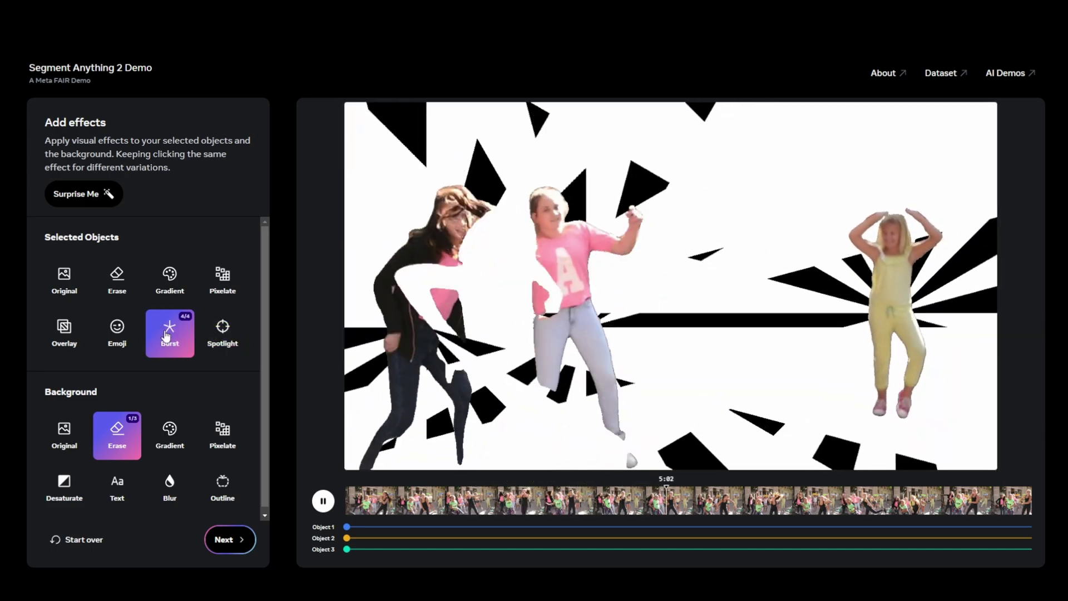
click(125, 338)
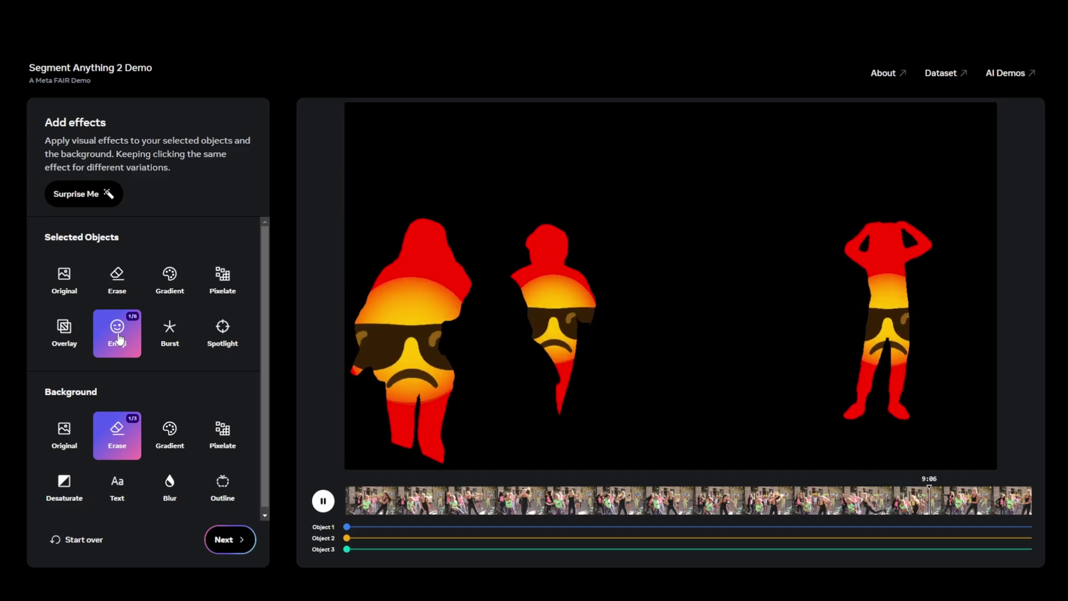
Give the dancers solid colour Overlay fills, trying several variations
click(87, 319)
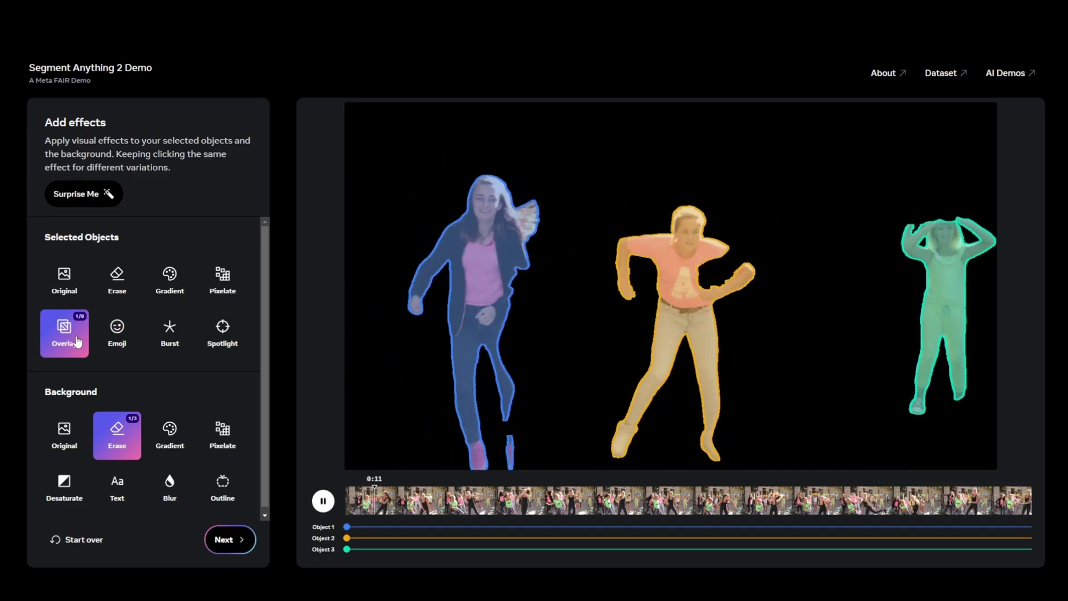
click(75, 334)
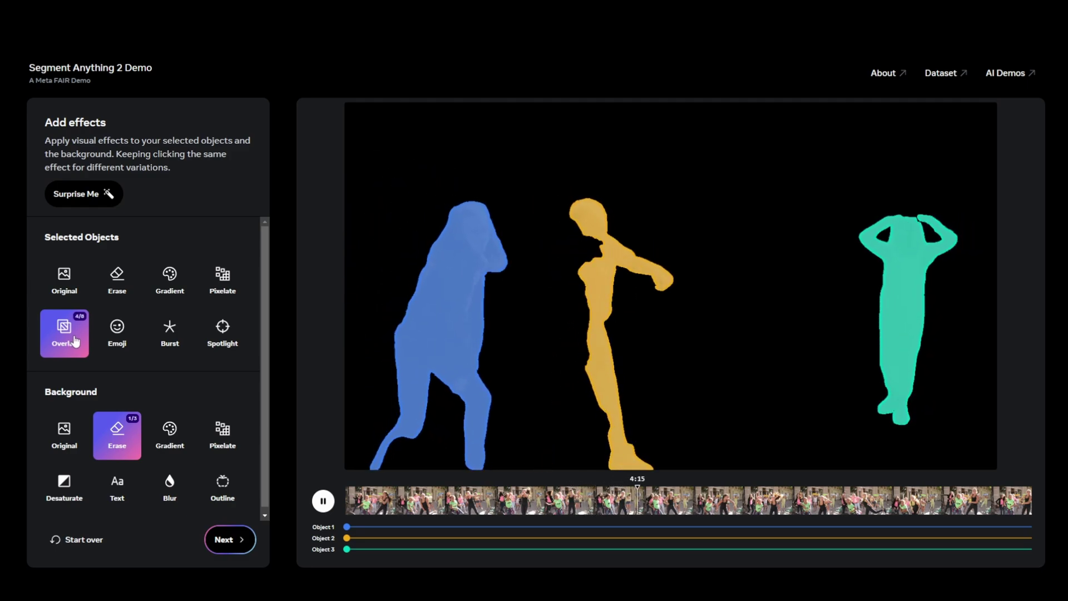
click(76, 340)
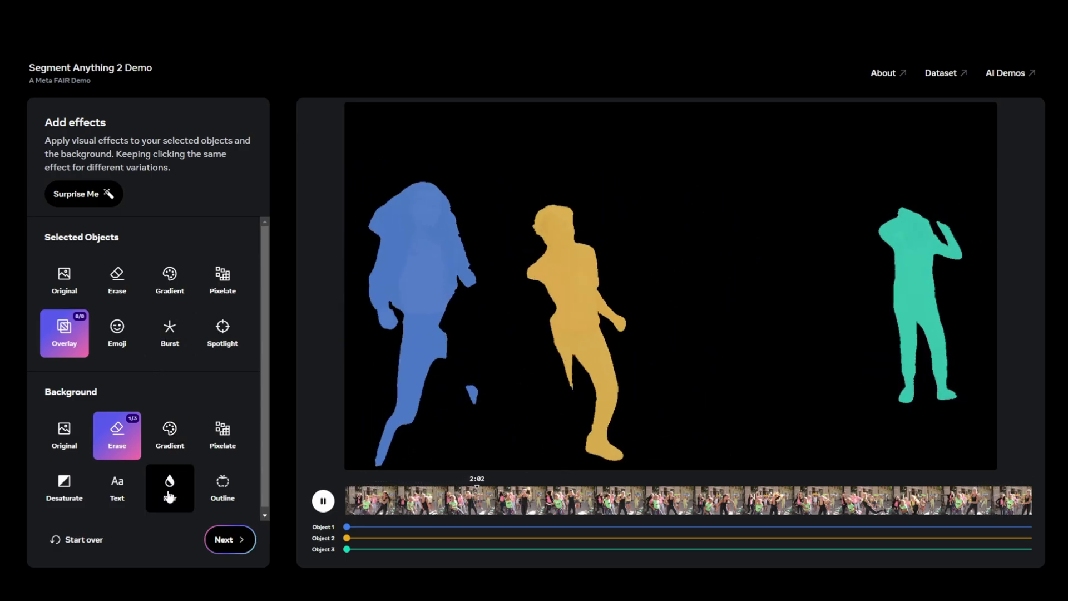
Cycle background Desaturate, Text, Blur, Outline and Pixelate, ending on a lime-and-purple Gradient
click(64, 492)
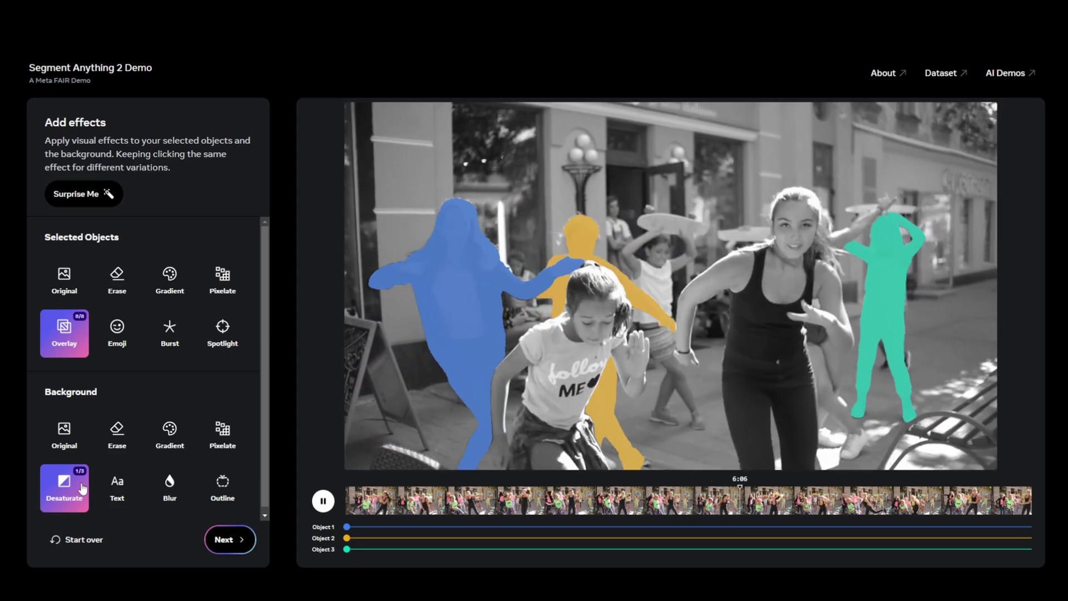
click(117, 490)
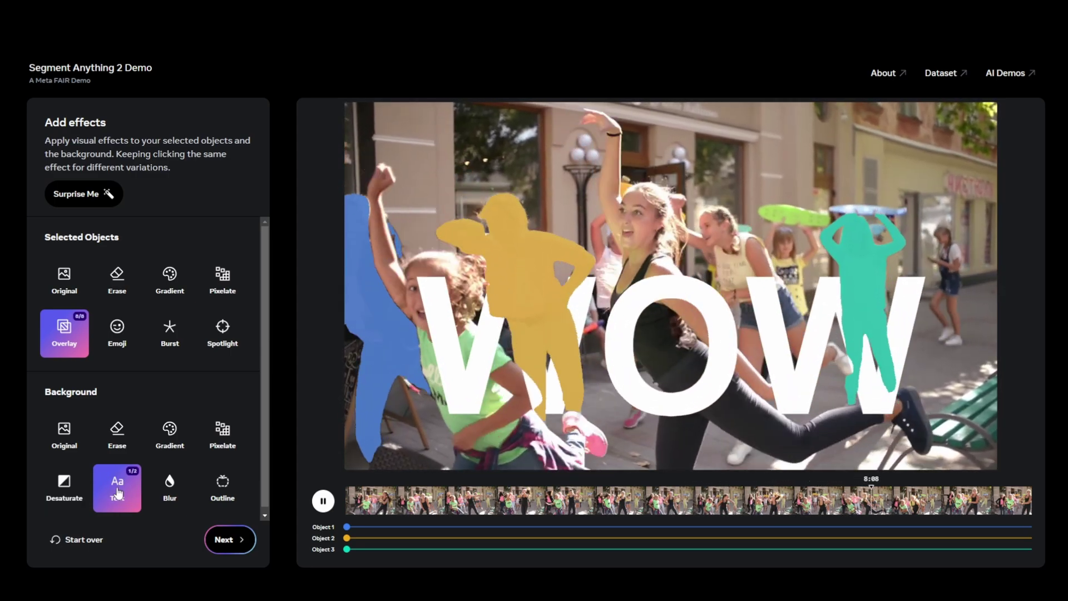
click(161, 491)
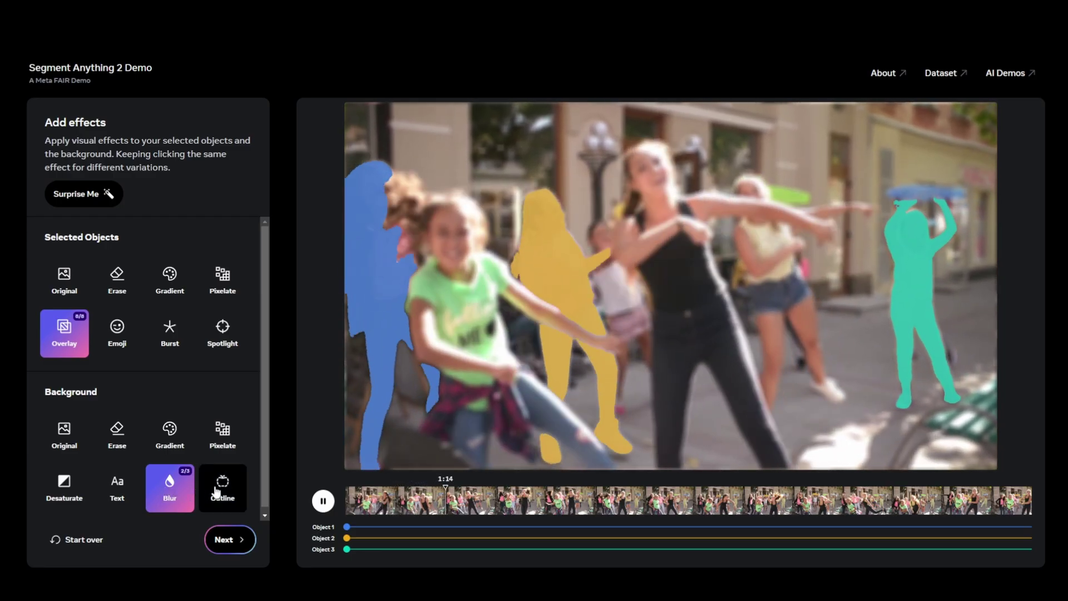
click(220, 491)
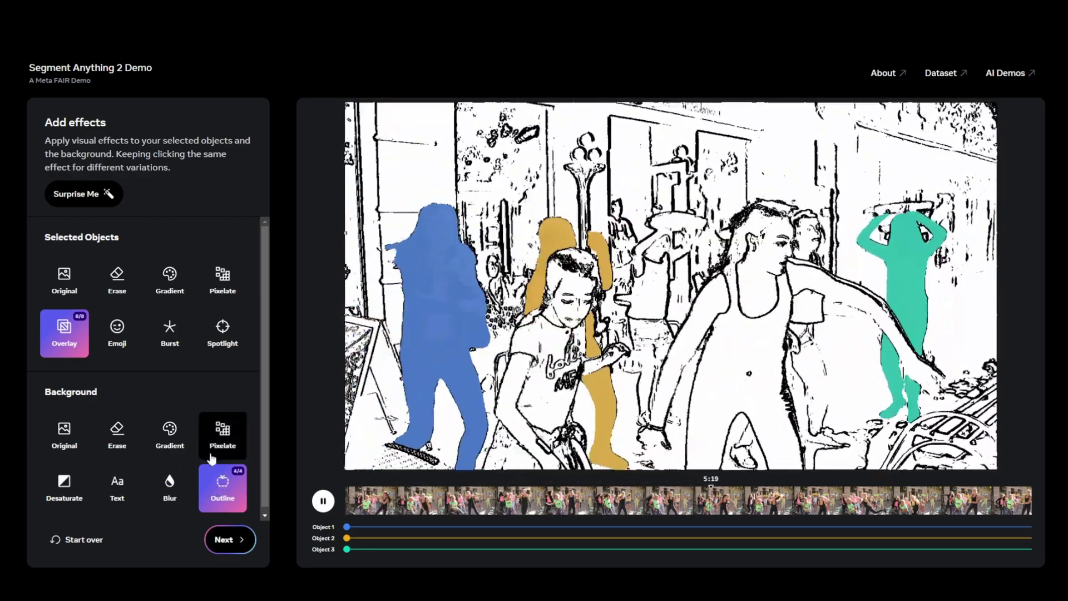
click(217, 445)
click(168, 441)
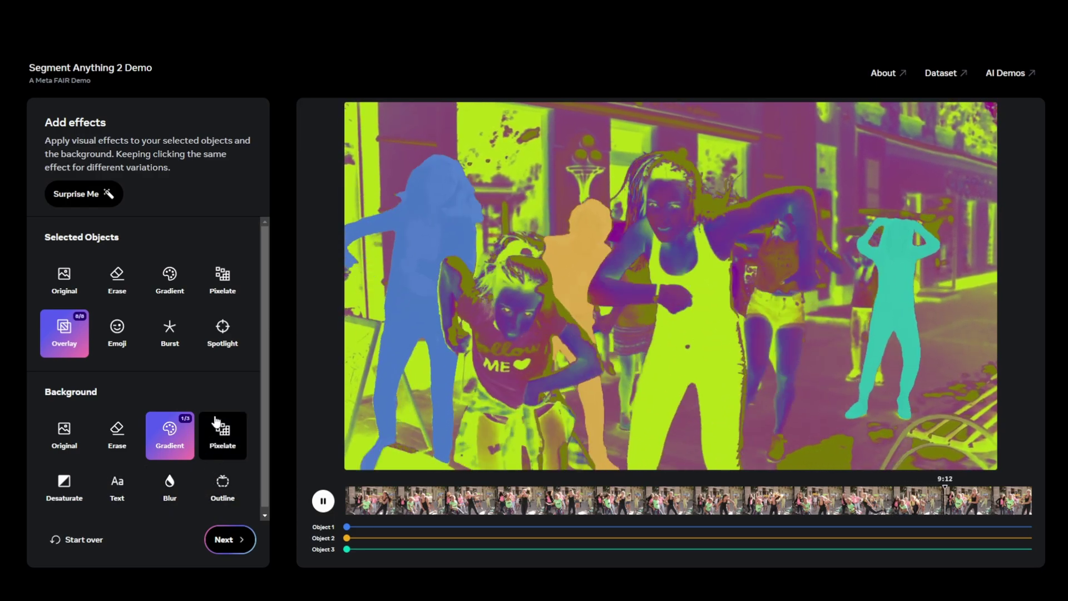
Try dancer Burst, Gradient and Pixelate, finish with yellow-and-cyan Spotlight circles, then go to sharing
click(165, 326)
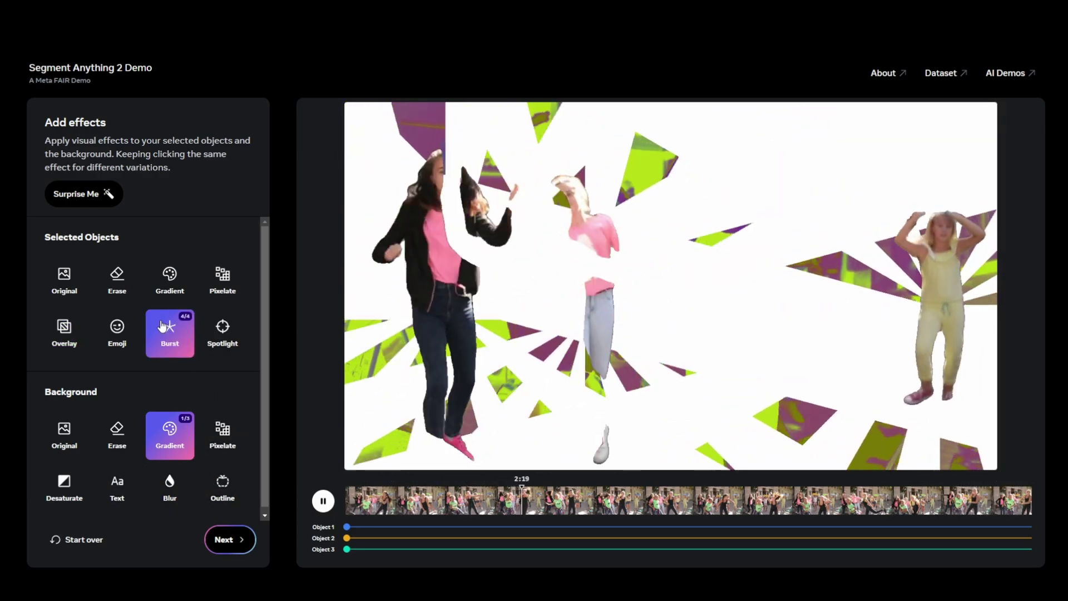
click(164, 338)
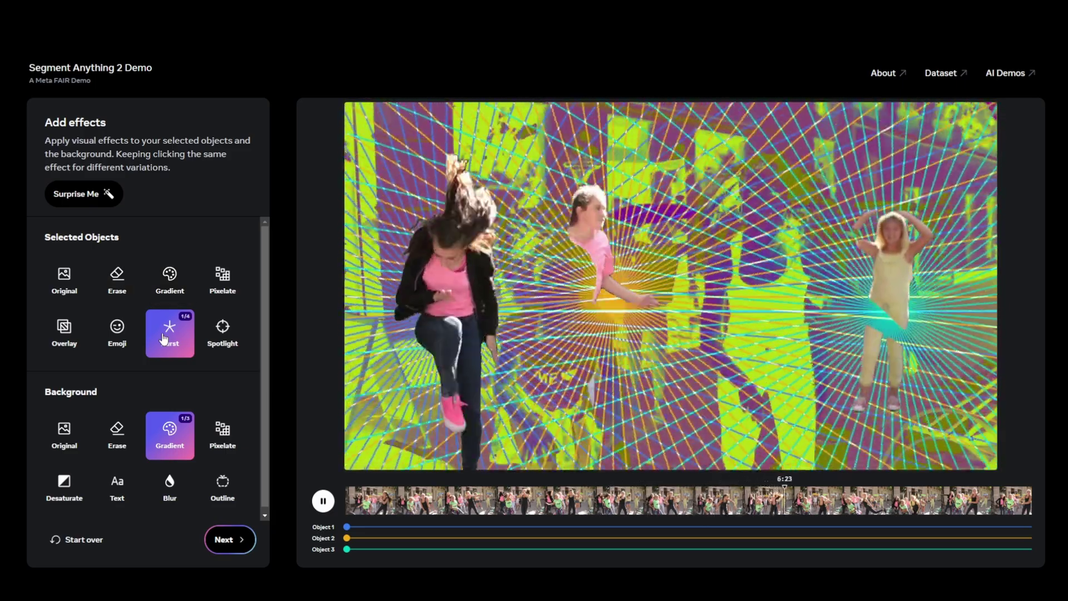
click(167, 294)
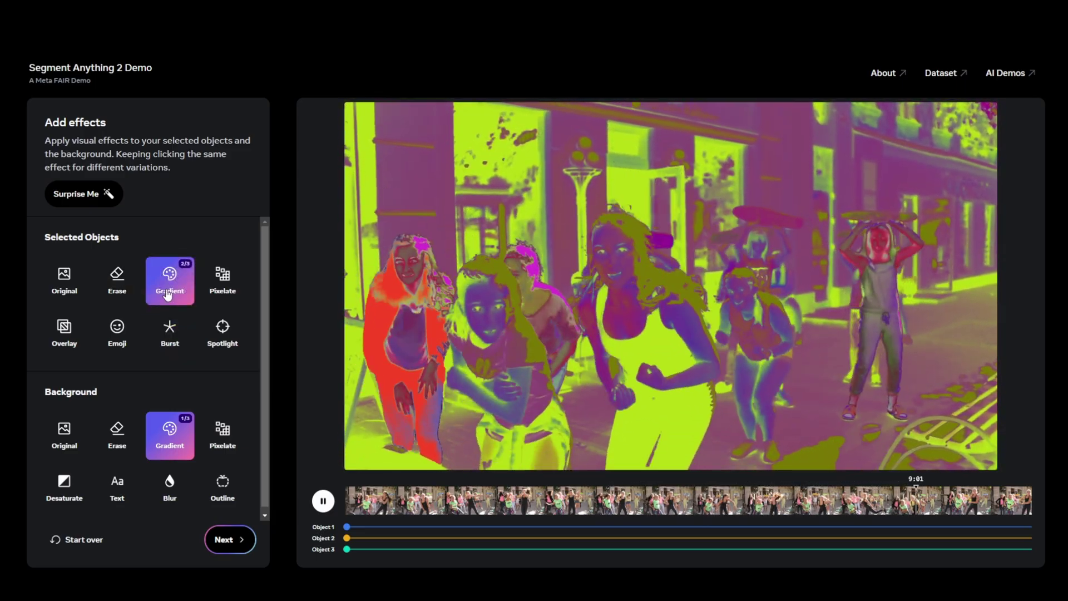
click(221, 294)
click(214, 332)
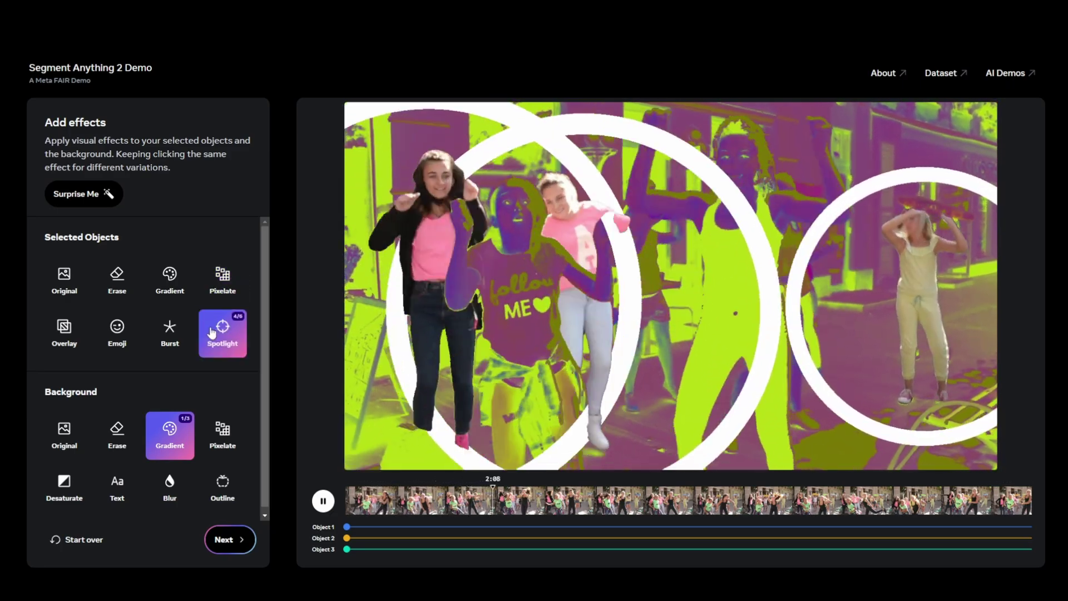
click(212, 331)
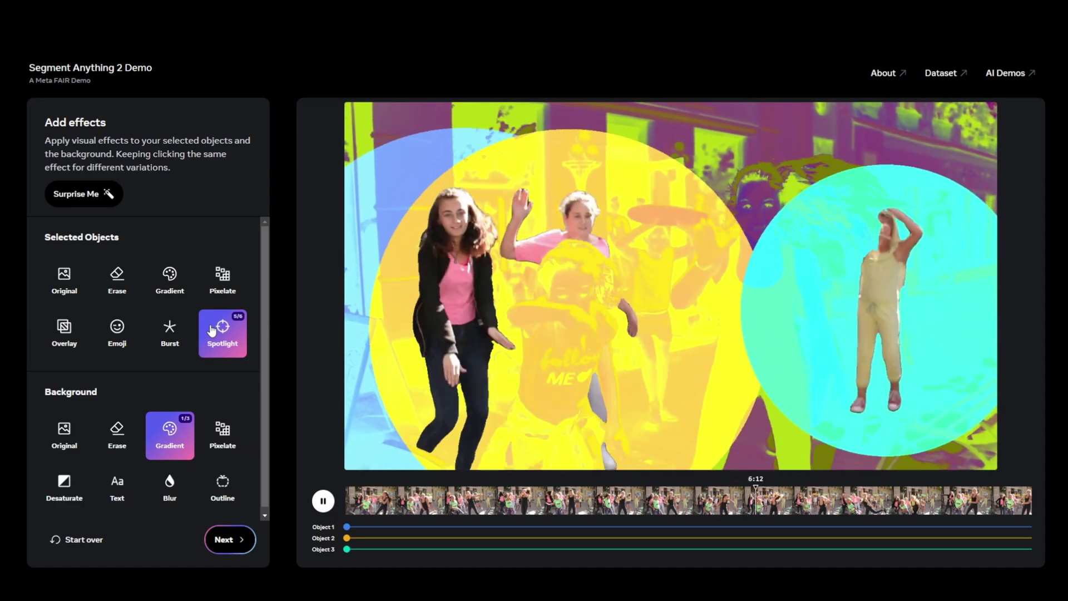
click(225, 544)
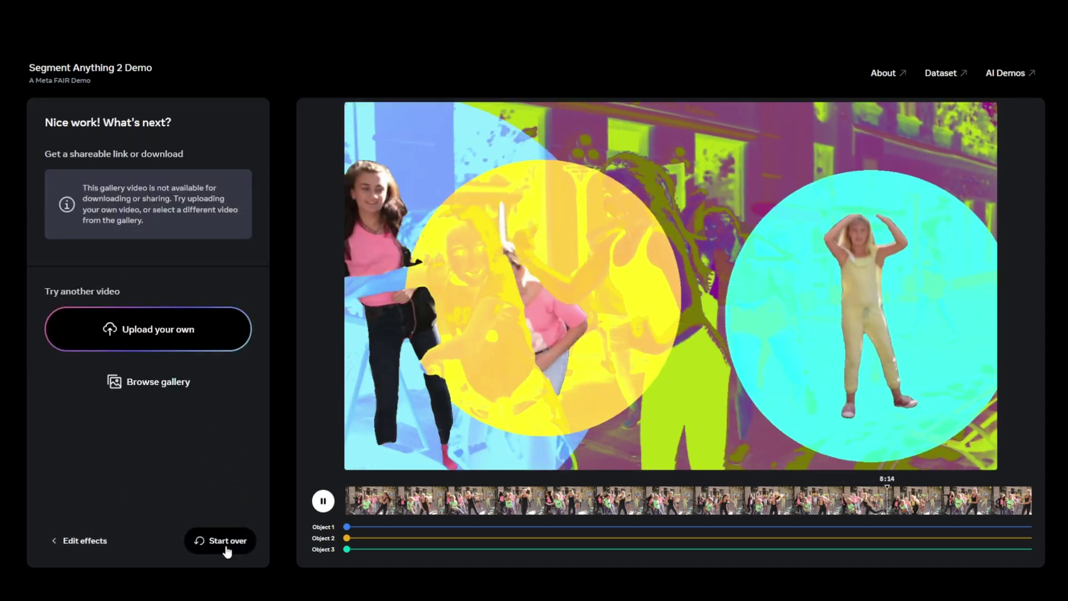